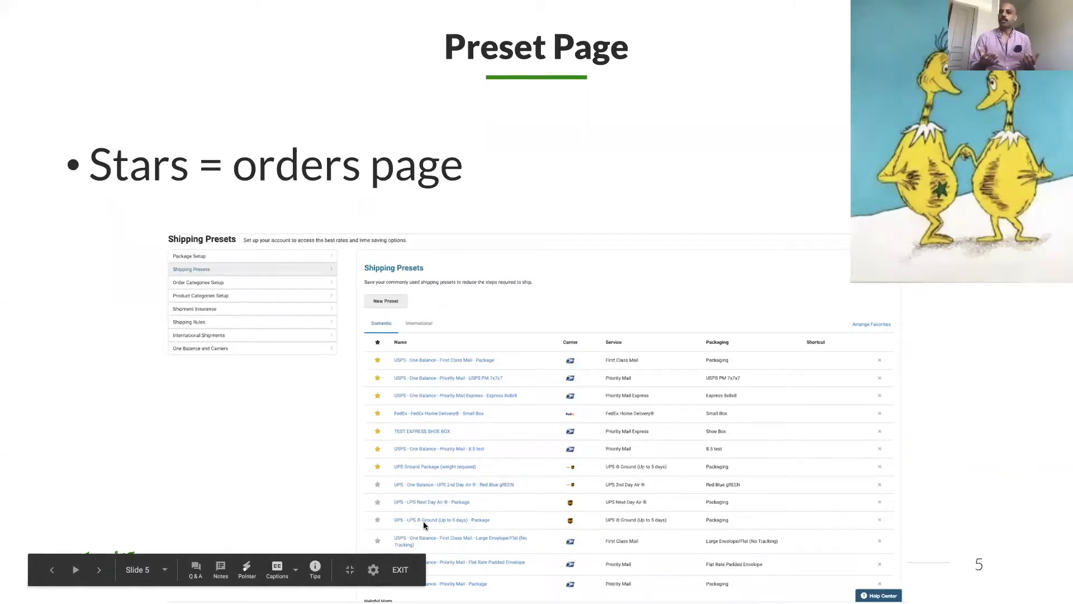
{"action": "key", "text": "Right"}
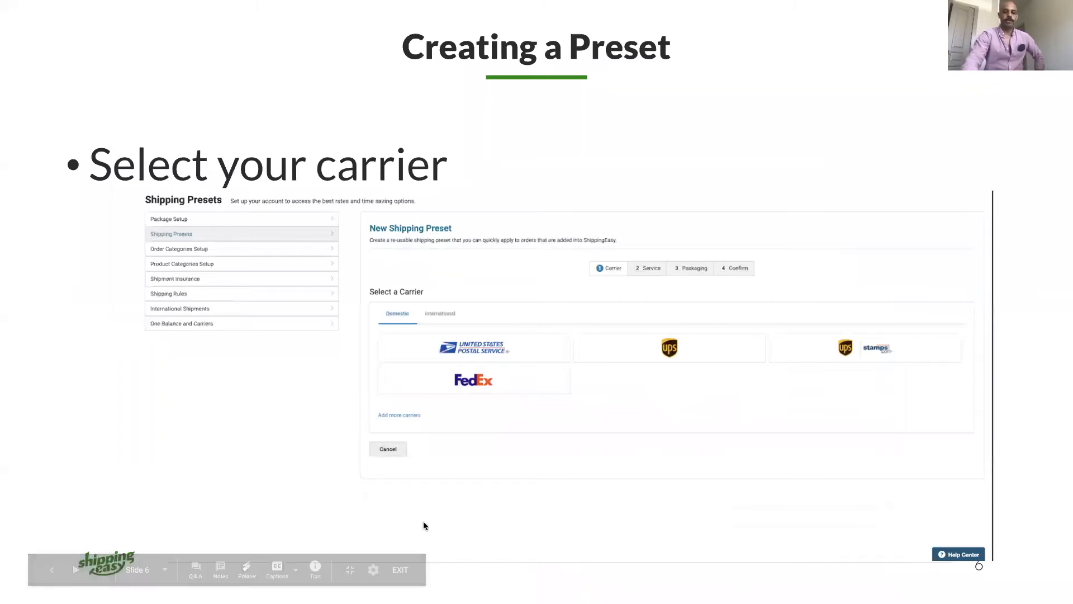
{"action": "key", "text": "Left"}
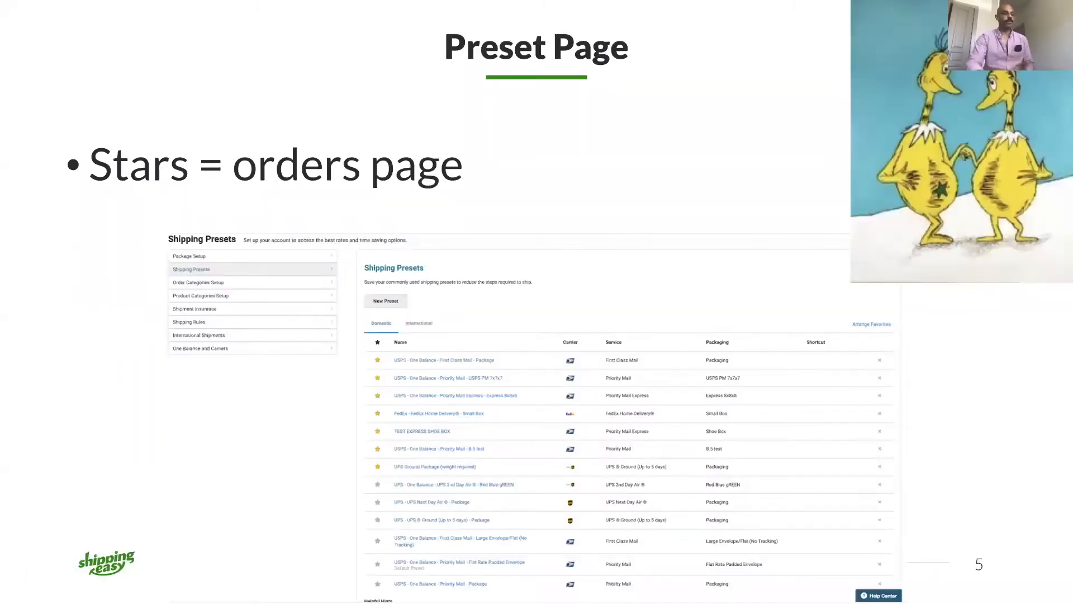
{"action": "left_click", "coordinate": [400, 302]}
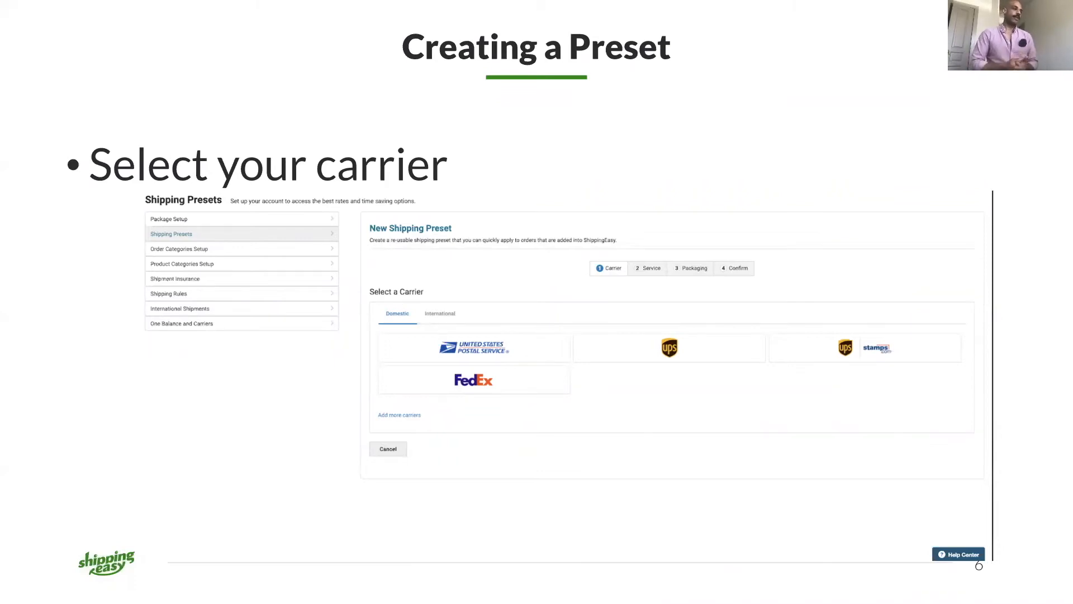
{"action": "left_click", "coordinate": [434, 349]}
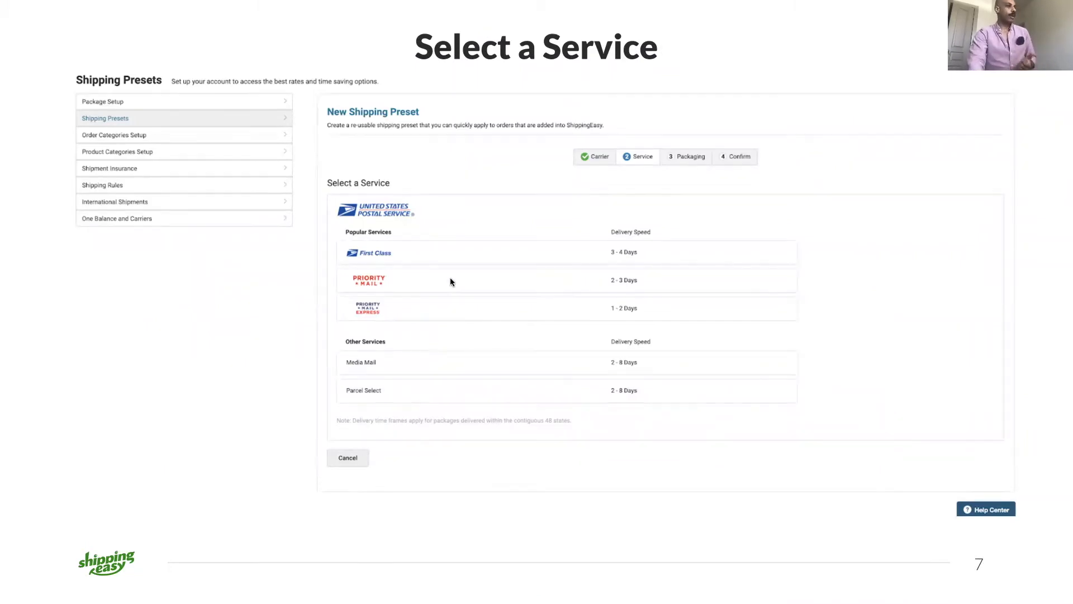
{"action": "key", "text": "Right"}
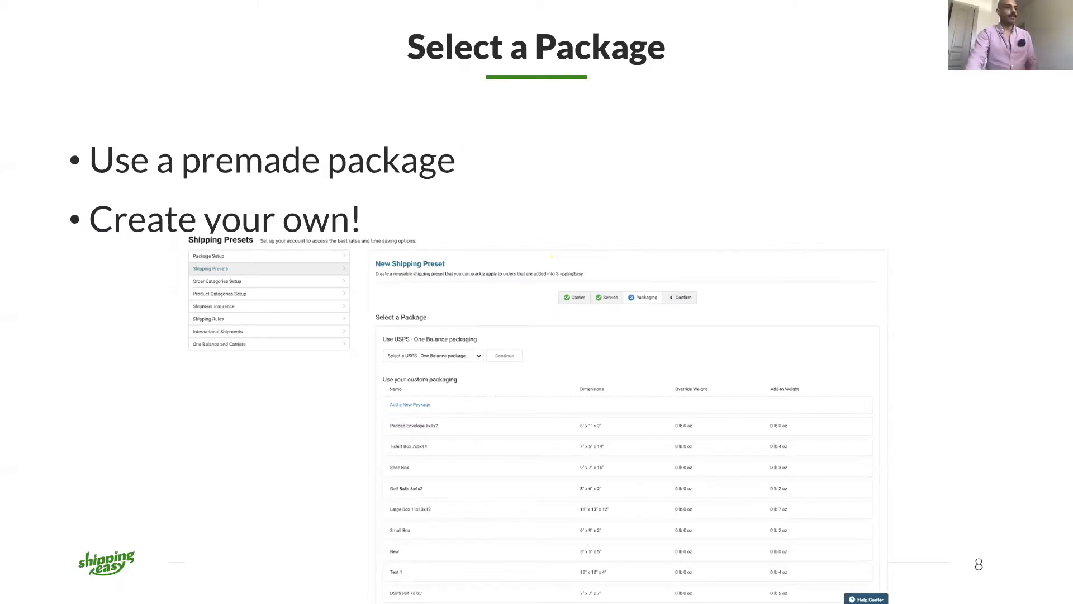
{"action": "key", "text": "Right"}
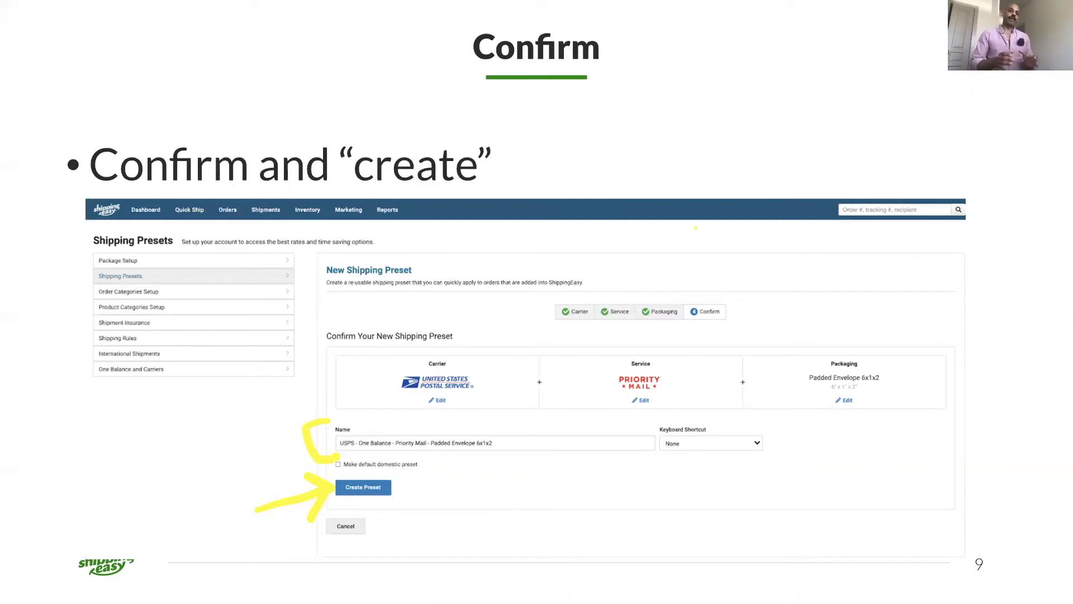
{"action": "left_click", "coordinate": [426, 426]}
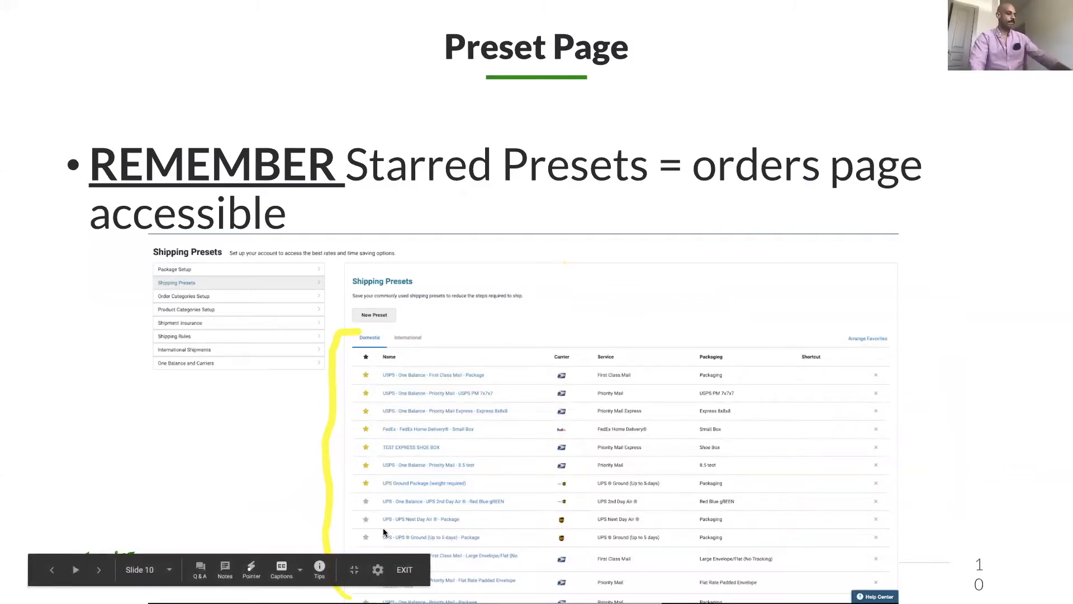
Exit the slideshow and switch to the ShippingEasy orders page.
{"action": "key", "text": "Escape"}
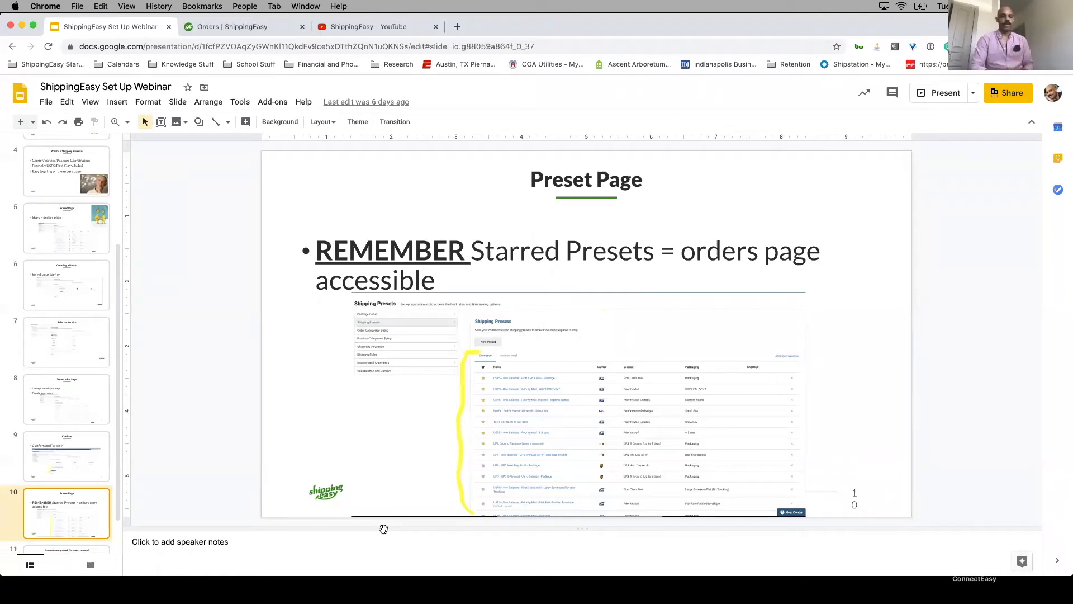
{"action": "left_click", "coordinate": [225, 29]}
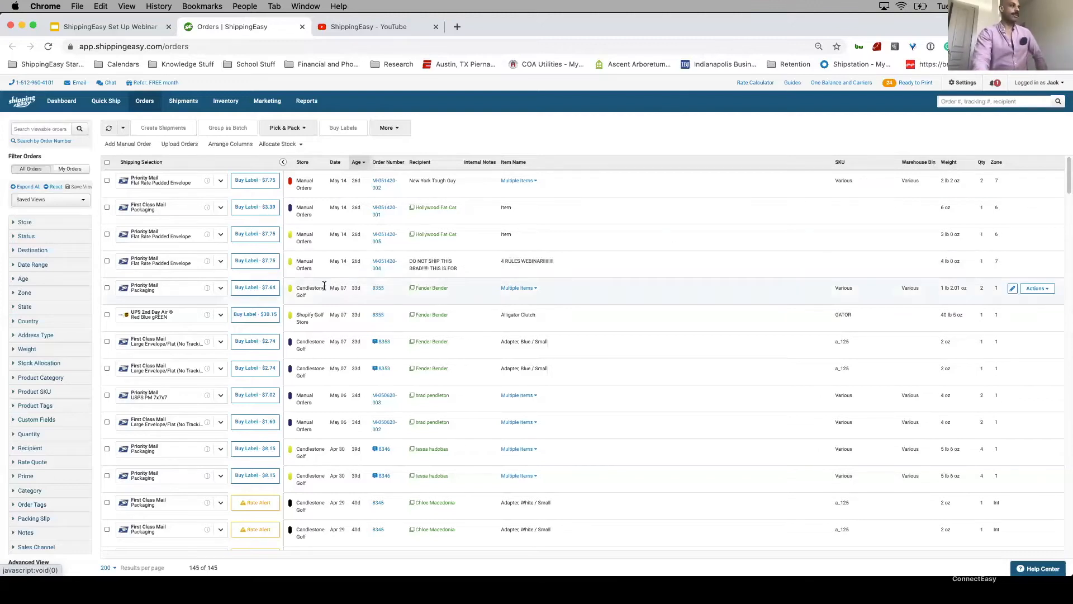
Move SKU out of the displayed order columns to the available ones, and close the column arrangement without saving.
{"action": "left_click", "coordinate": [230, 144]}
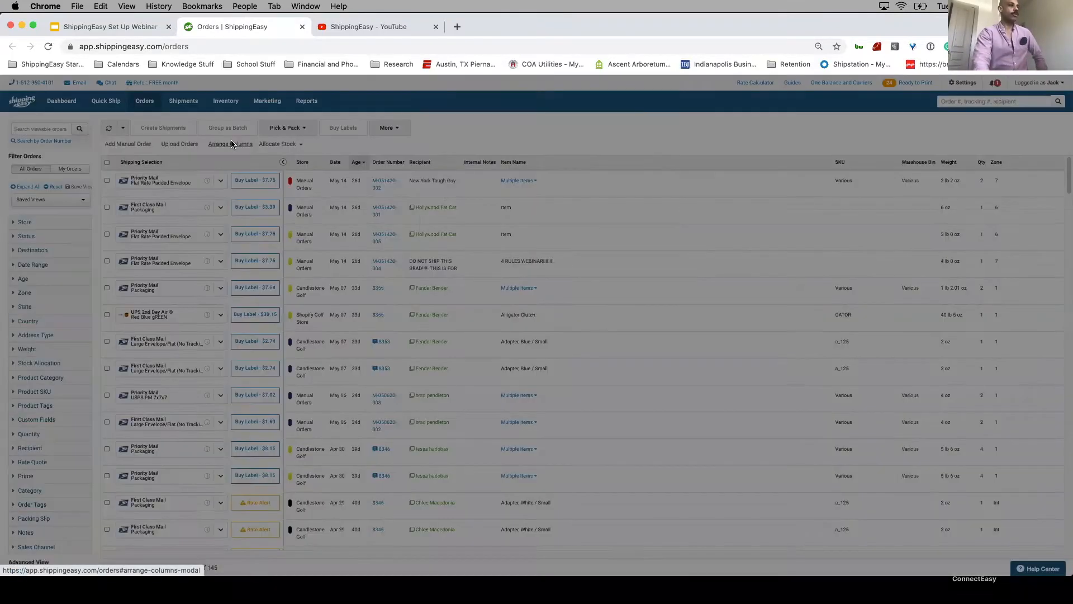
{"action": "left_click_drag", "start_coordinate": [659, 188], "coordinate": [658, 194]}
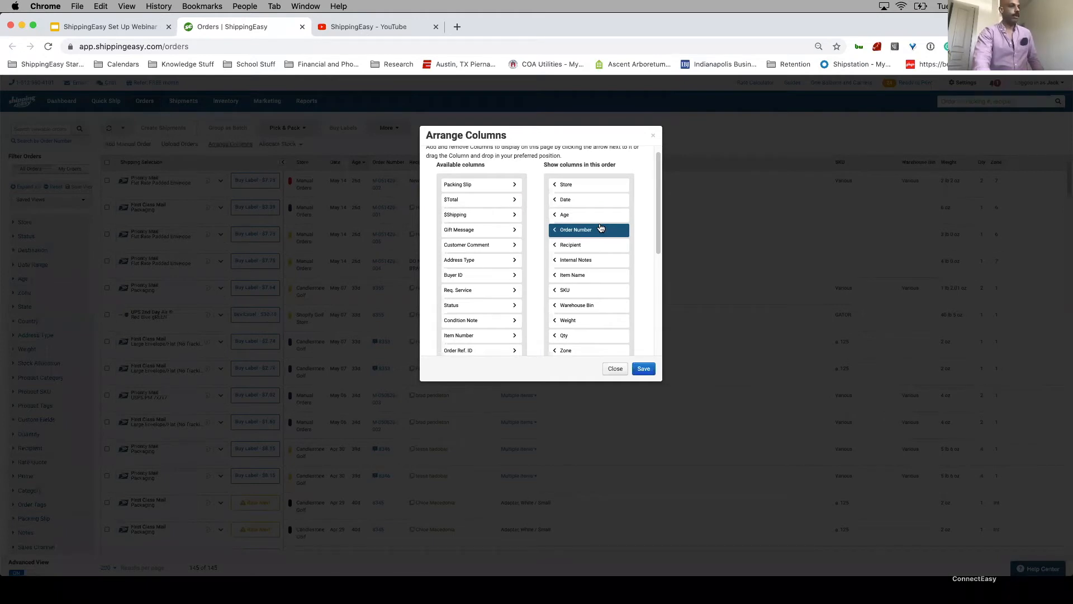
{"action": "left_click_drag", "start_coordinate": [593, 290], "coordinate": [506, 305]}
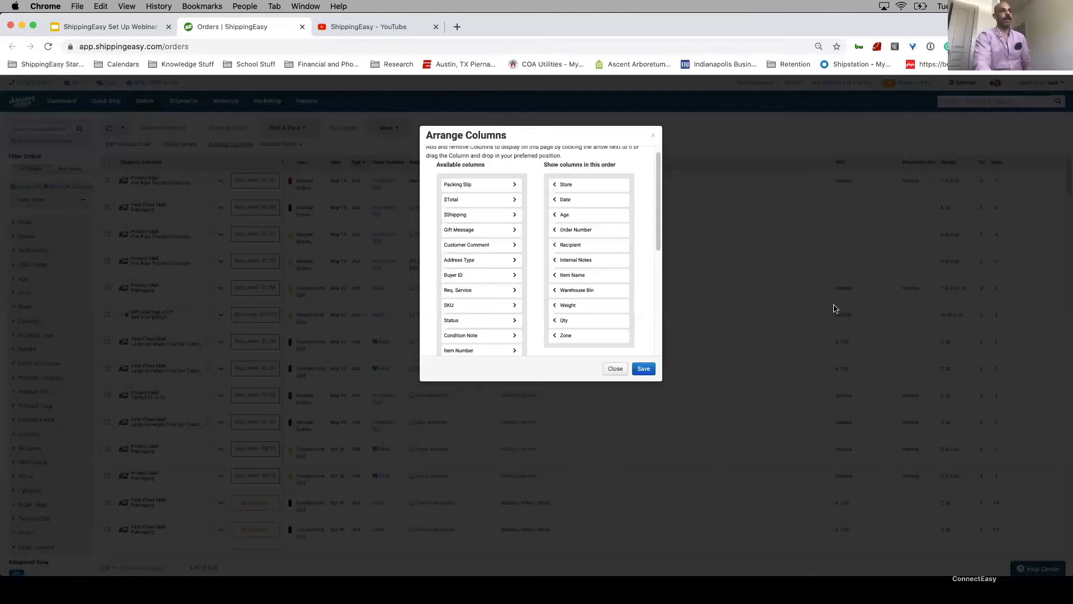
{"action": "left_click", "coordinate": [608, 372]}
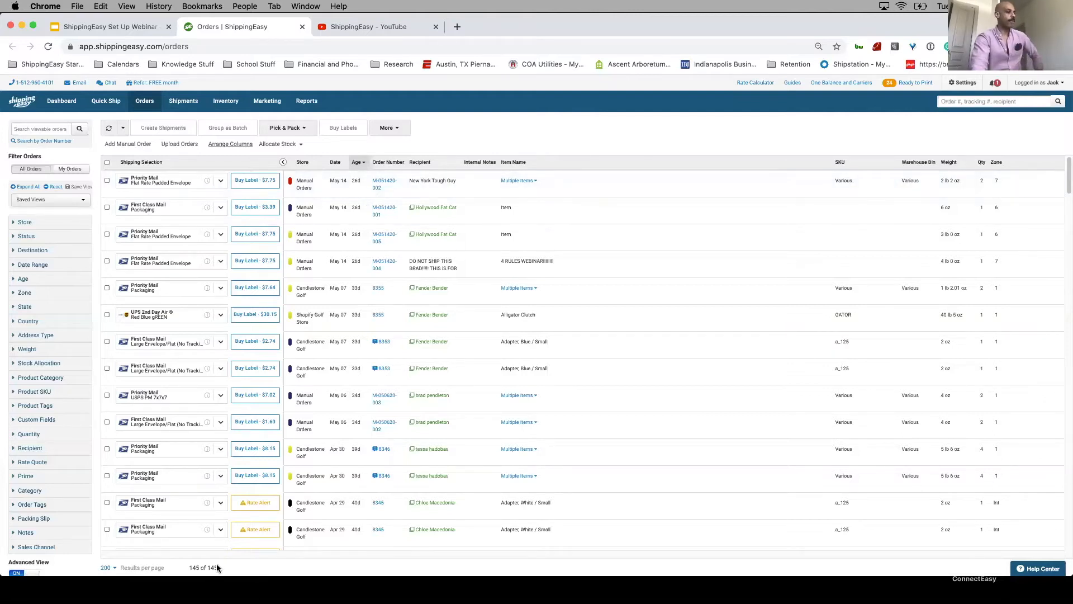
Sort the orders by age with the oldest first, and switch back to newest first.
{"action": "left_click", "coordinate": [356, 163]}
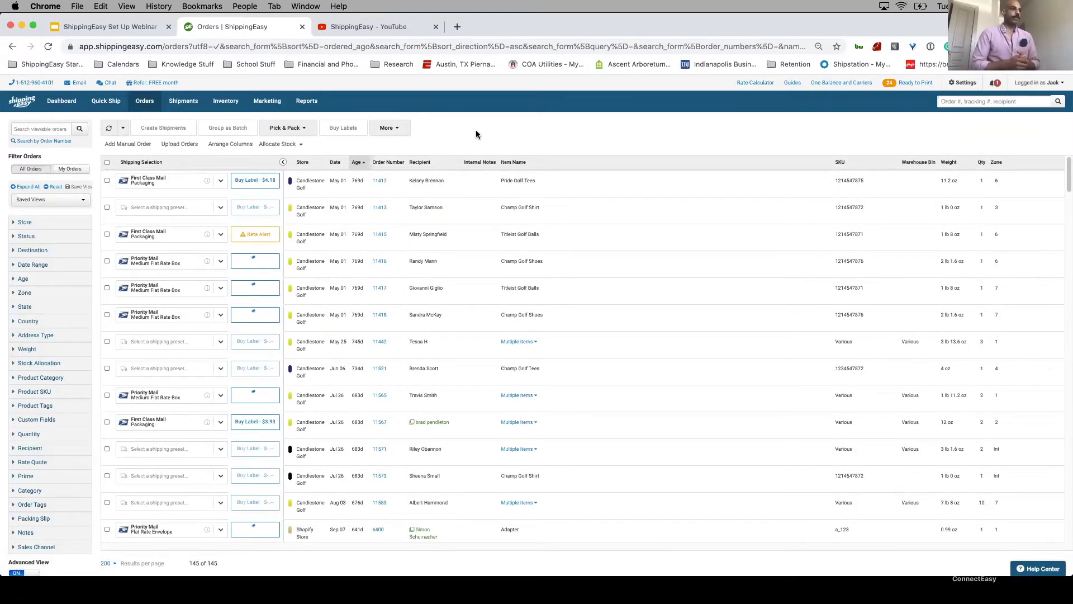
{"action": "left_click", "coordinate": [357, 162]}
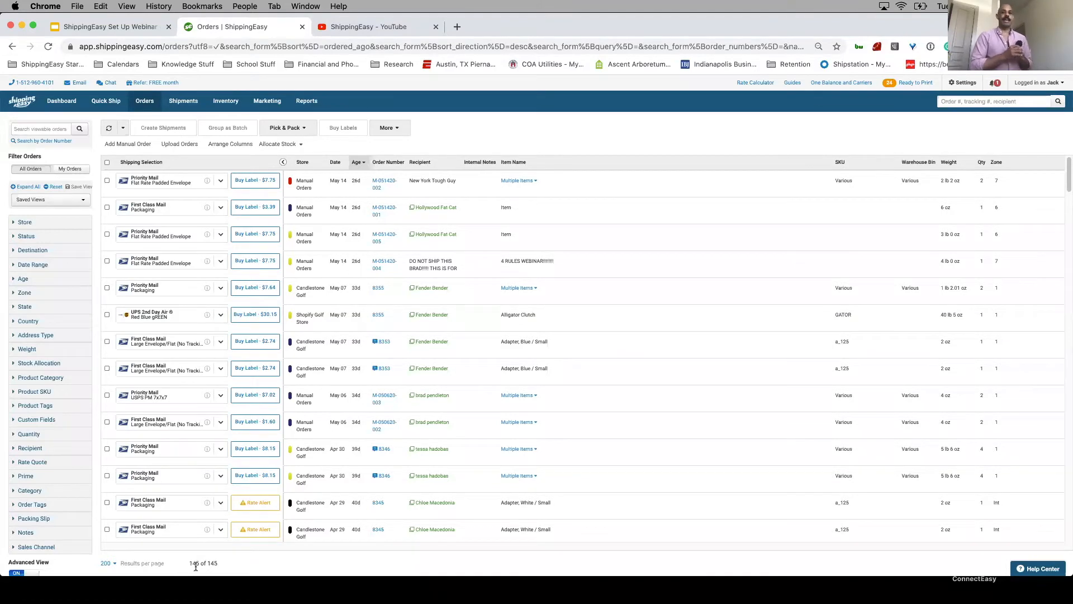
Filter the orders by the active Candlestone Golf store, and clear that store filter again.
{"action": "left_click", "coordinate": [29, 224]}
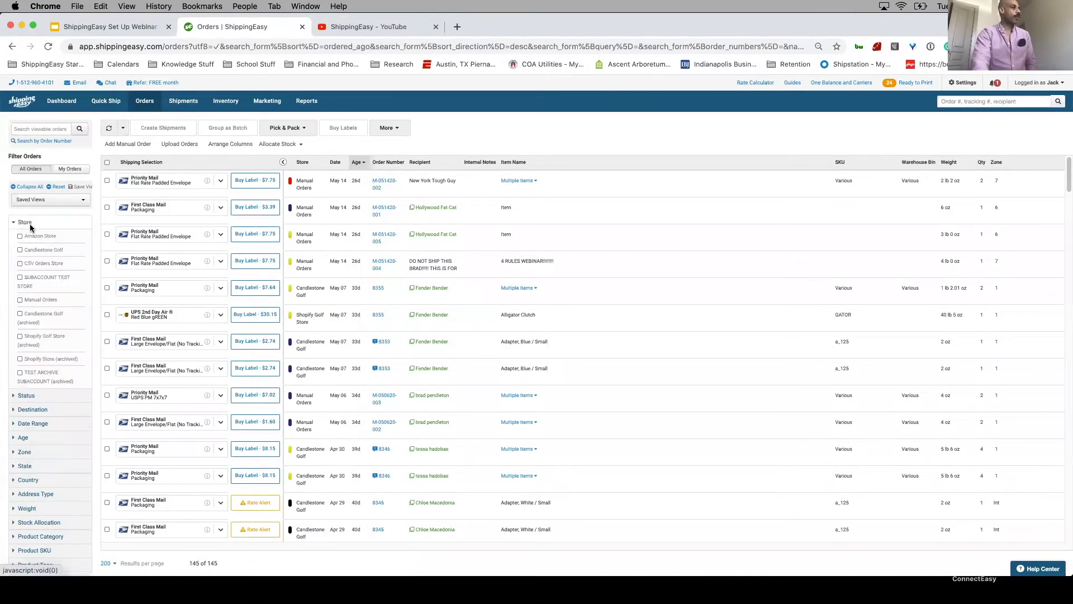
{"action": "left_click", "coordinate": [40, 252]}
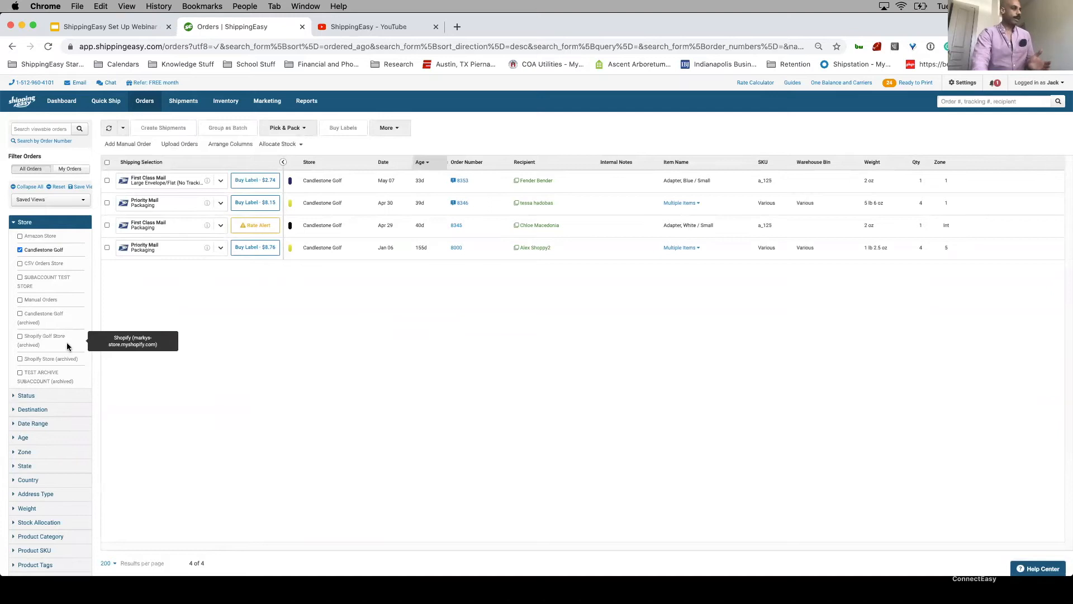
{"action": "left_click", "coordinate": [41, 251]}
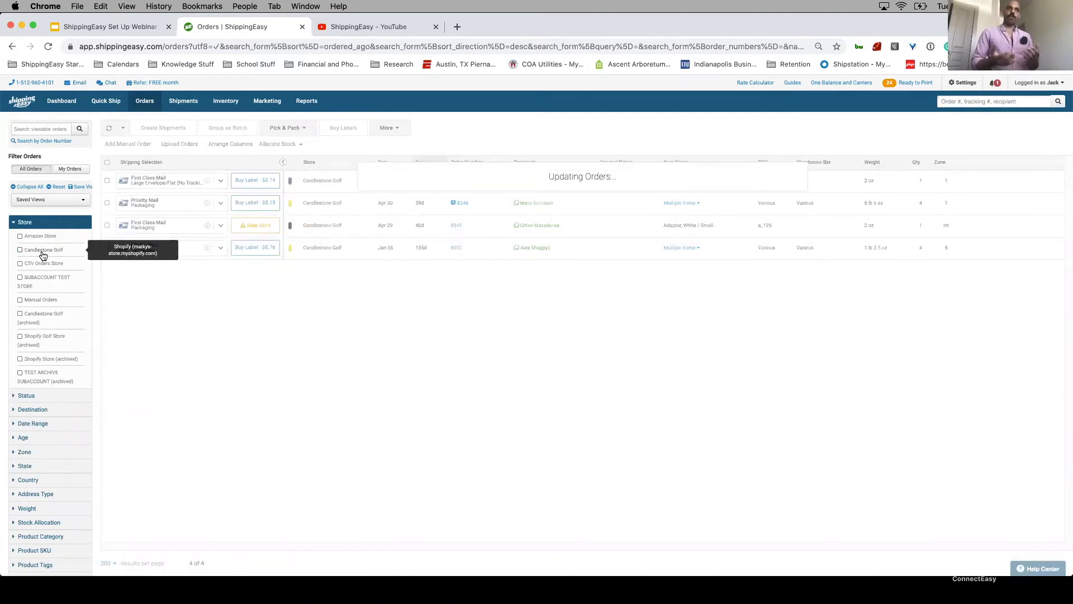
{"action": "left_click", "coordinate": [39, 223]}
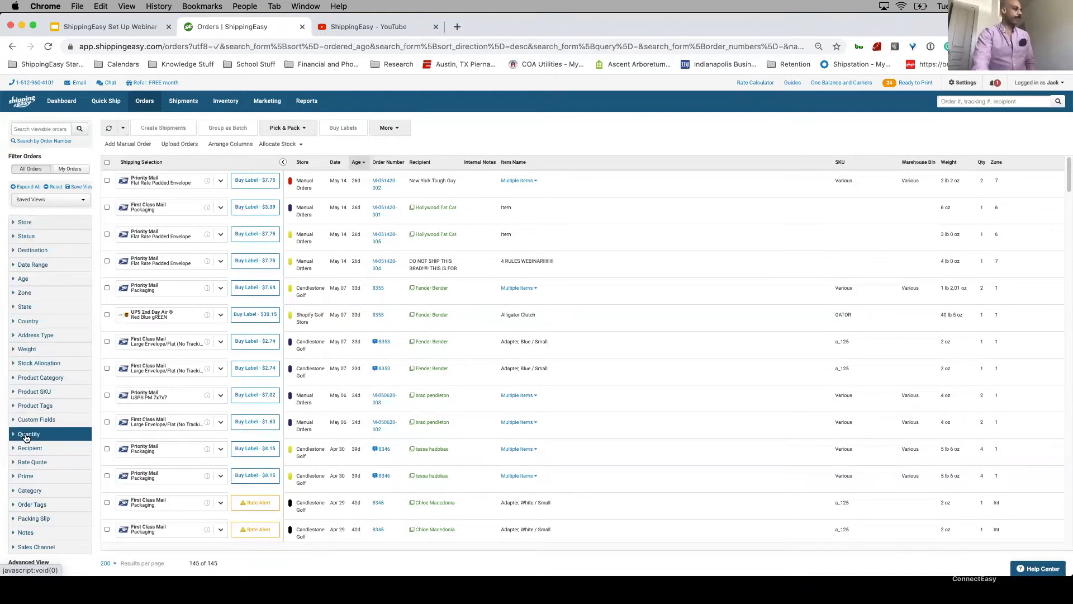
Filter the orders to weights under 1 lb with residential and commercial address types.
{"action": "left_click", "coordinate": [35, 351]}
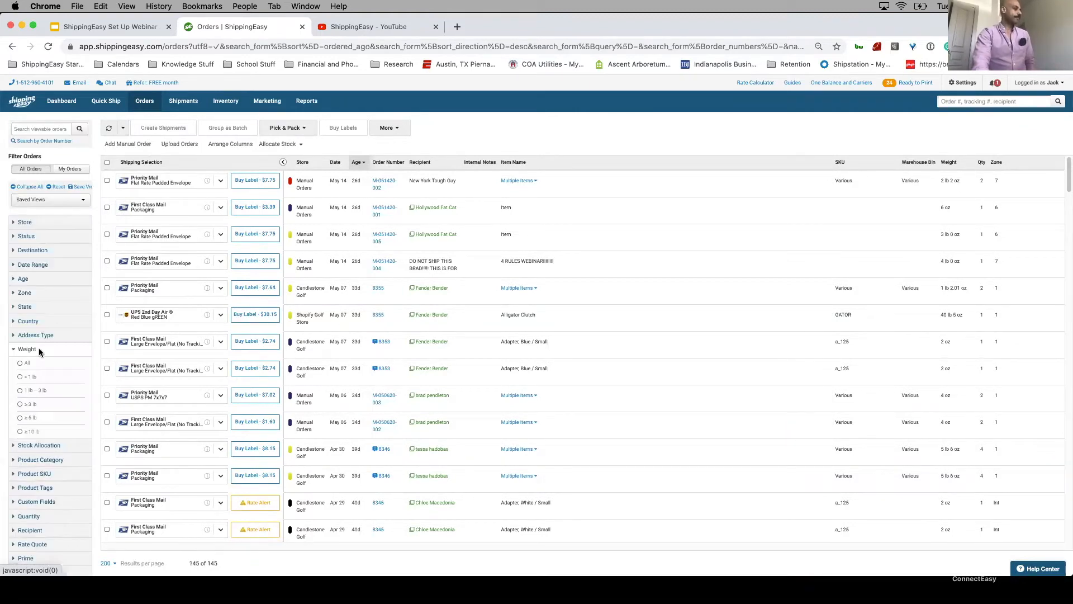
{"action": "left_click", "coordinate": [21, 378]}
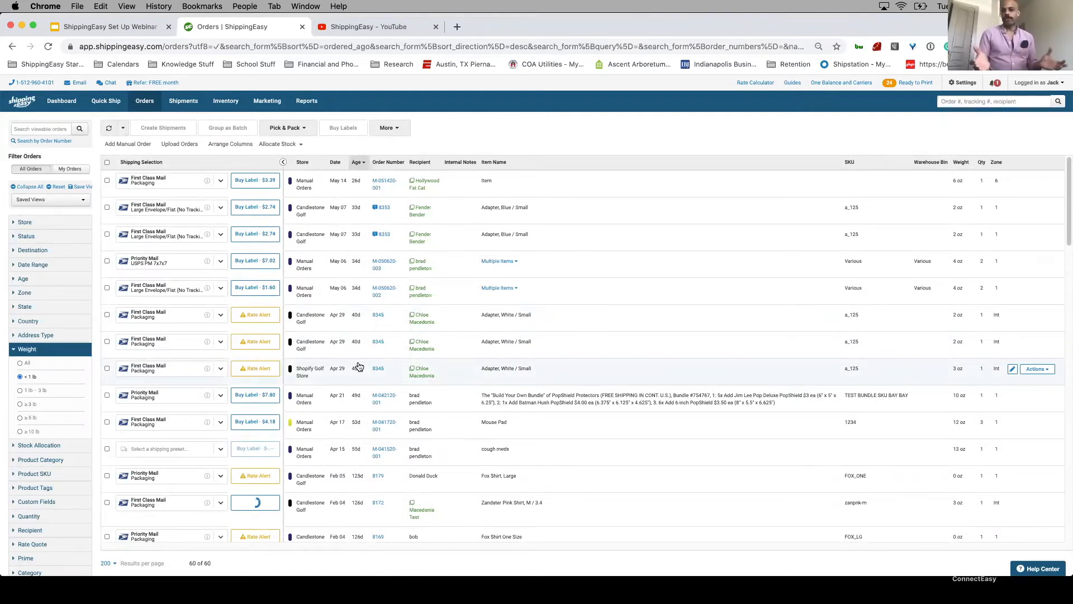
{"action": "left_click", "coordinate": [48, 333]}
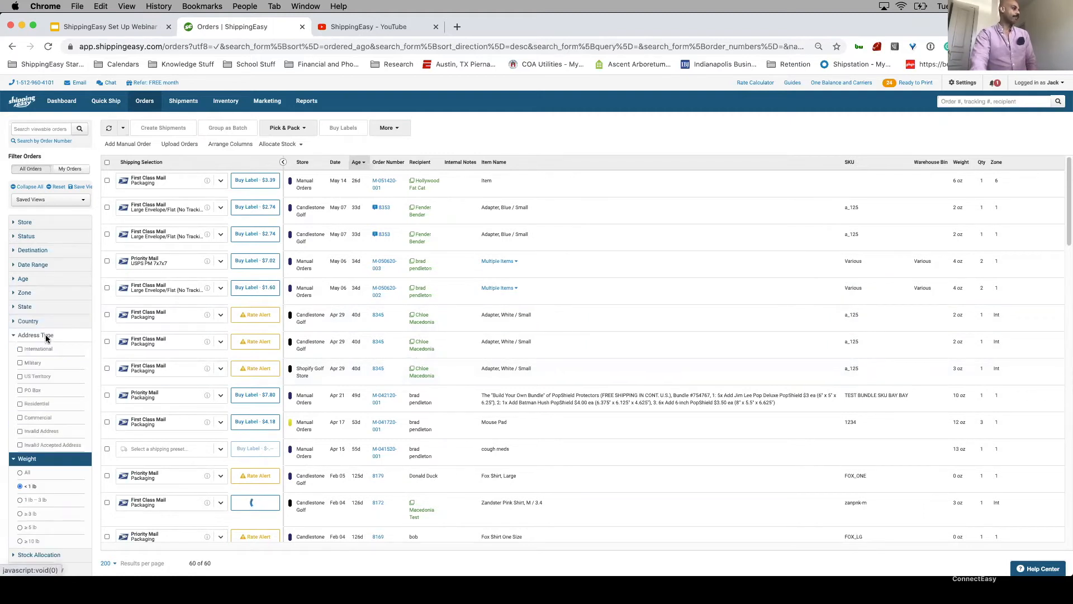
{"action": "left_click", "coordinate": [20, 403]}
{"action": "left_click", "coordinate": [36, 418]}
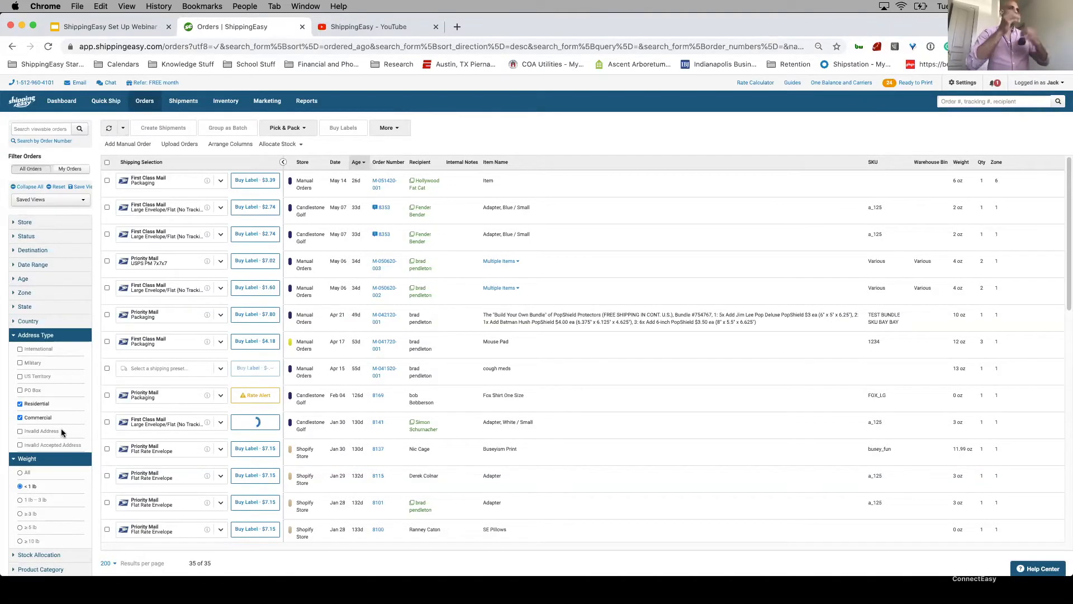
Apply the saved view "qty 1 under 1 lbs" to the orders, and reset all filters.
{"action": "left_click", "coordinate": [33, 200]}
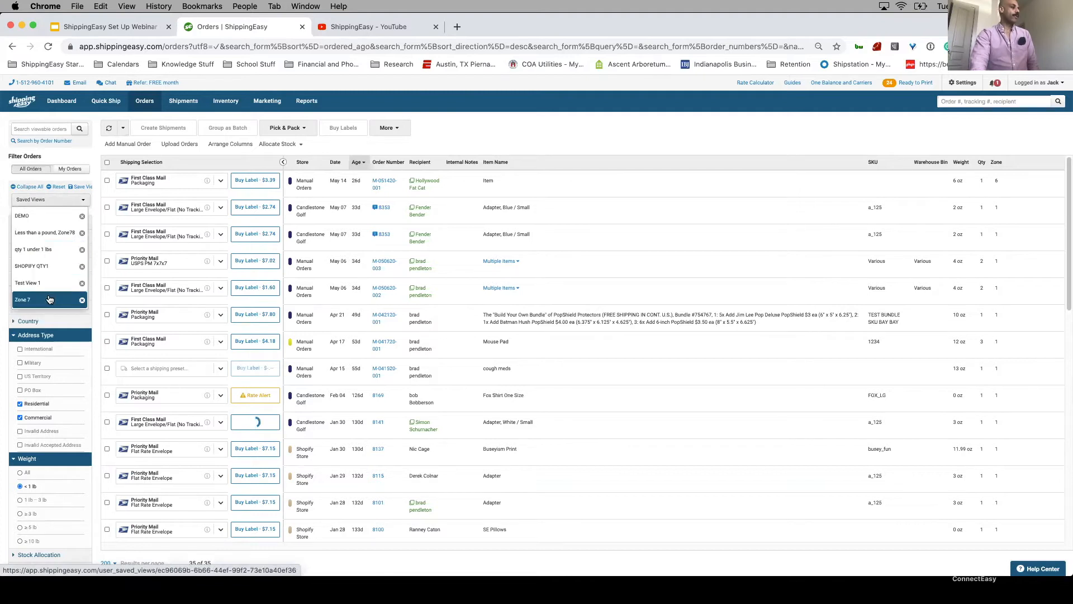
{"action": "left_click", "coordinate": [58, 256]}
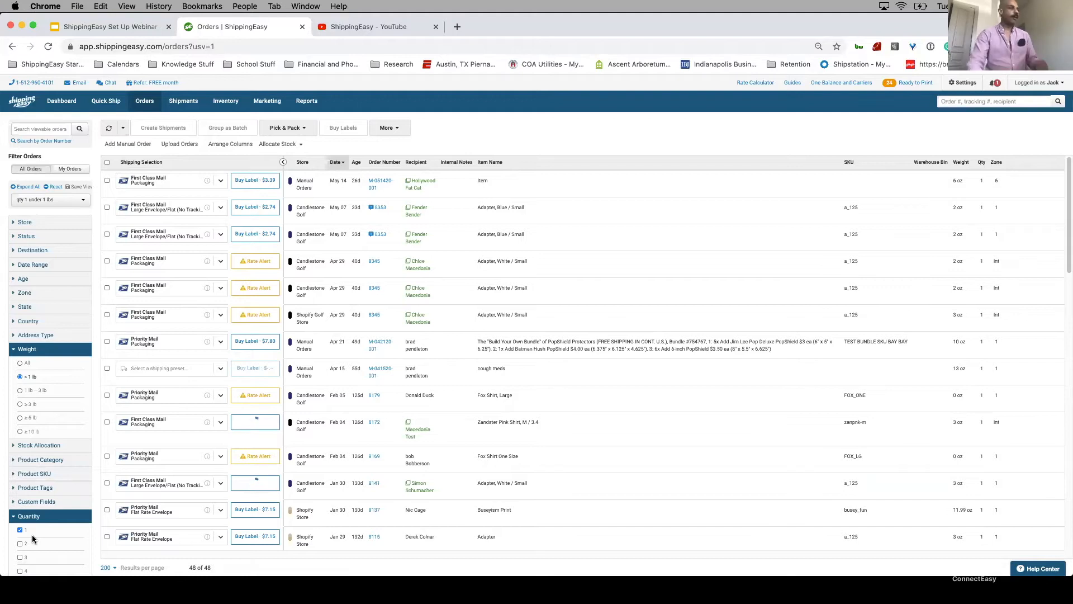
{"action": "left_click", "coordinate": [41, 200]}
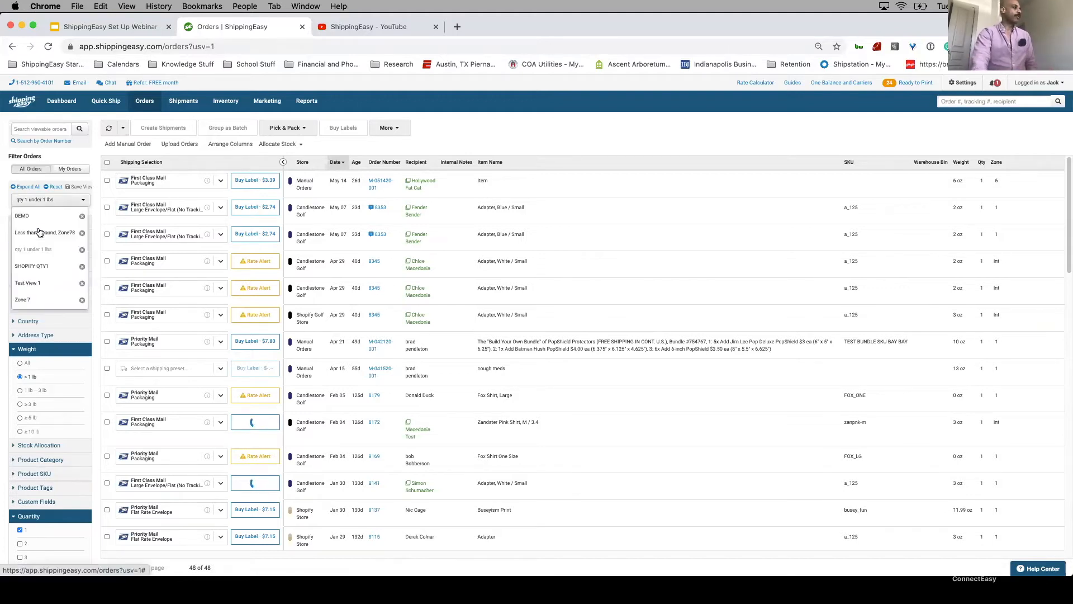
{"action": "left_click", "coordinate": [57, 188]}
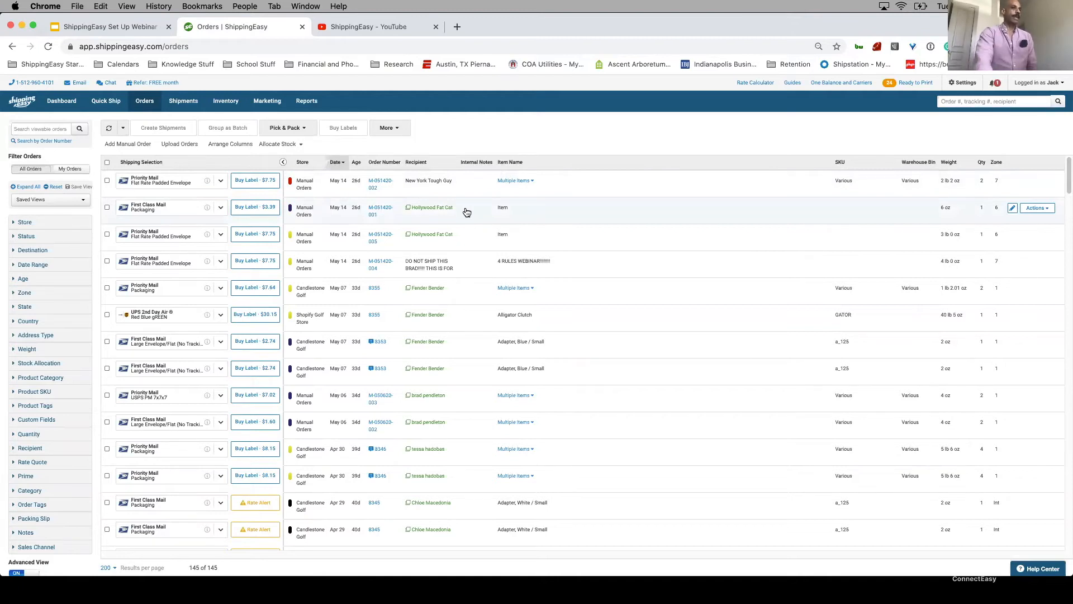
Open the details of the 6 oz First Class Mail manual order and review its shipment configuration, items, notes and event log.
{"action": "left_click", "coordinate": [837, 218]}
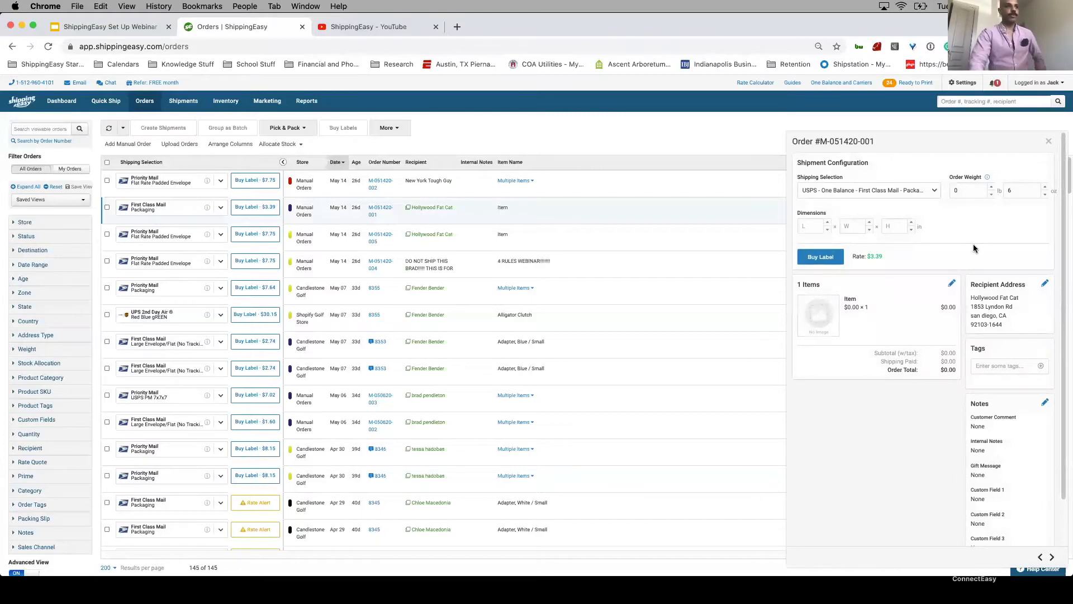
{"action": "scroll", "coordinate": [1063, 202], "scroll_direction": "down", "scroll_amount": 1}
{"action": "scroll", "coordinate": [1063, 203], "scroll_direction": "down", "scroll_amount": 2}
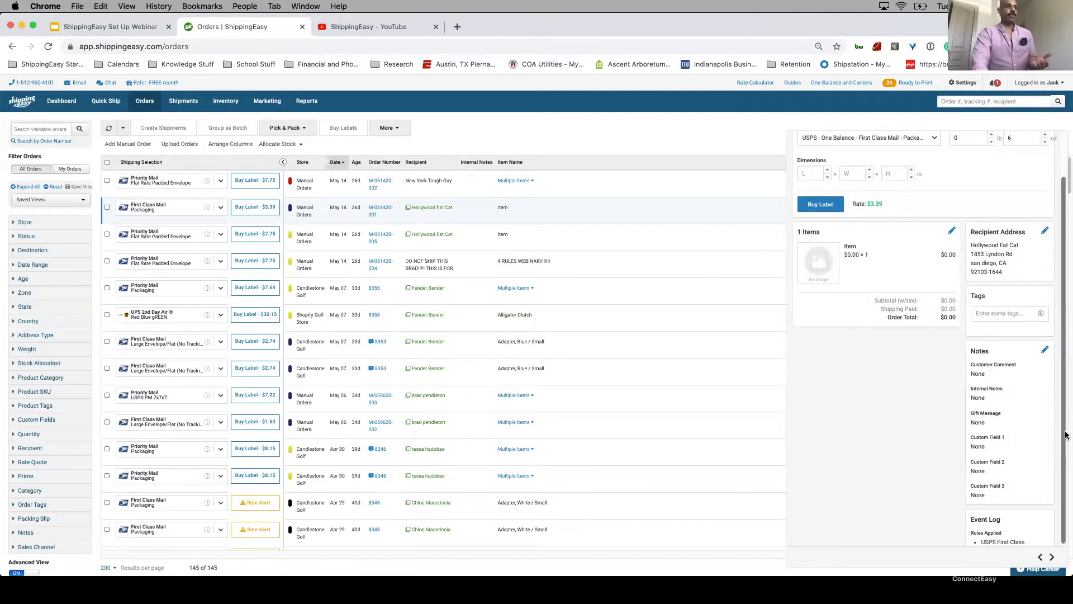
{"action": "scroll", "coordinate": [1051, 464], "scroll_direction": "down", "scroll_amount": 1}
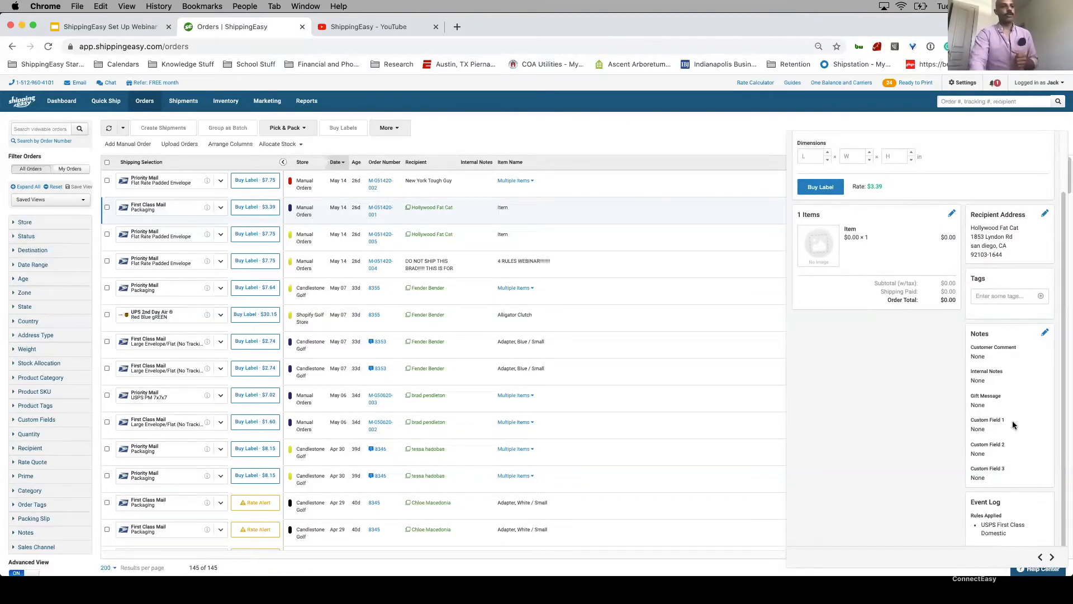
{"action": "scroll", "coordinate": [1062, 412], "scroll_direction": "up", "scroll_amount": 3}
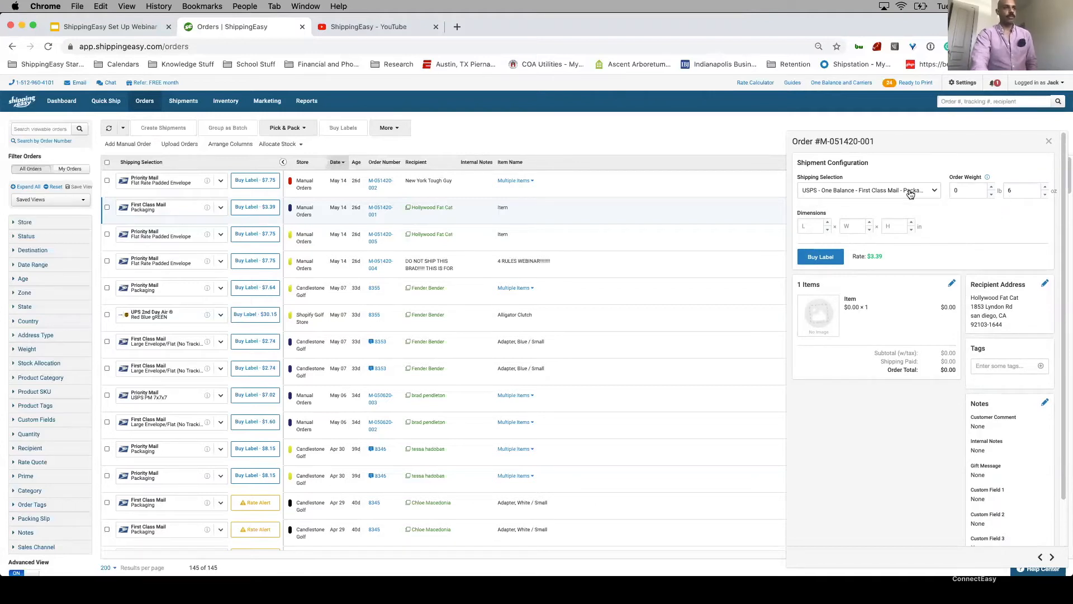
Set the order weight to 2 lb with no ounces and update the shipping rate.
{"action": "left_click", "coordinate": [962, 191]}
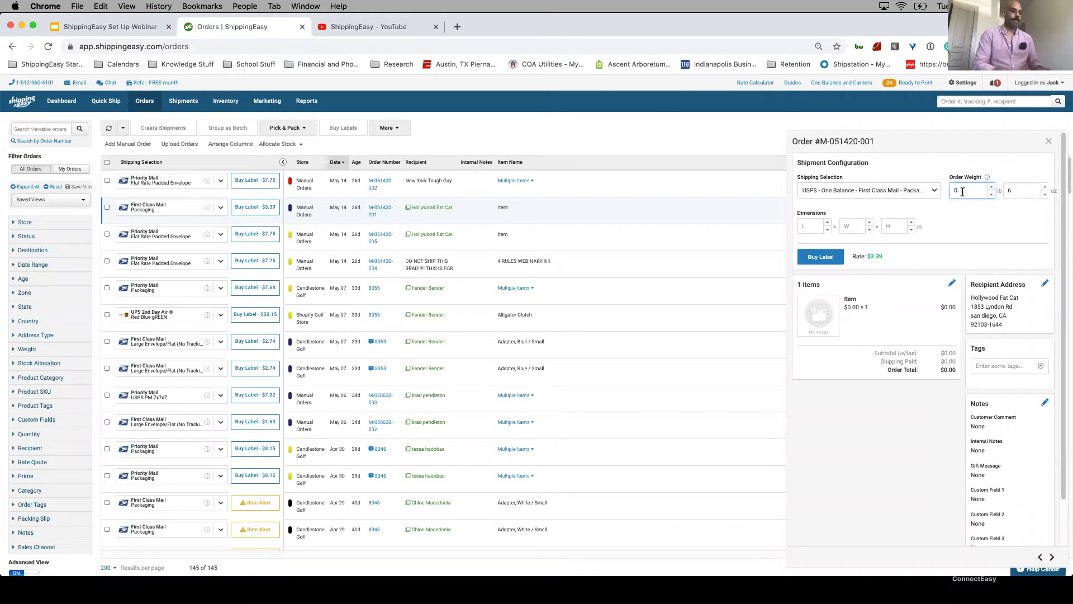
{"action": "key", "text": "BackSpace"}
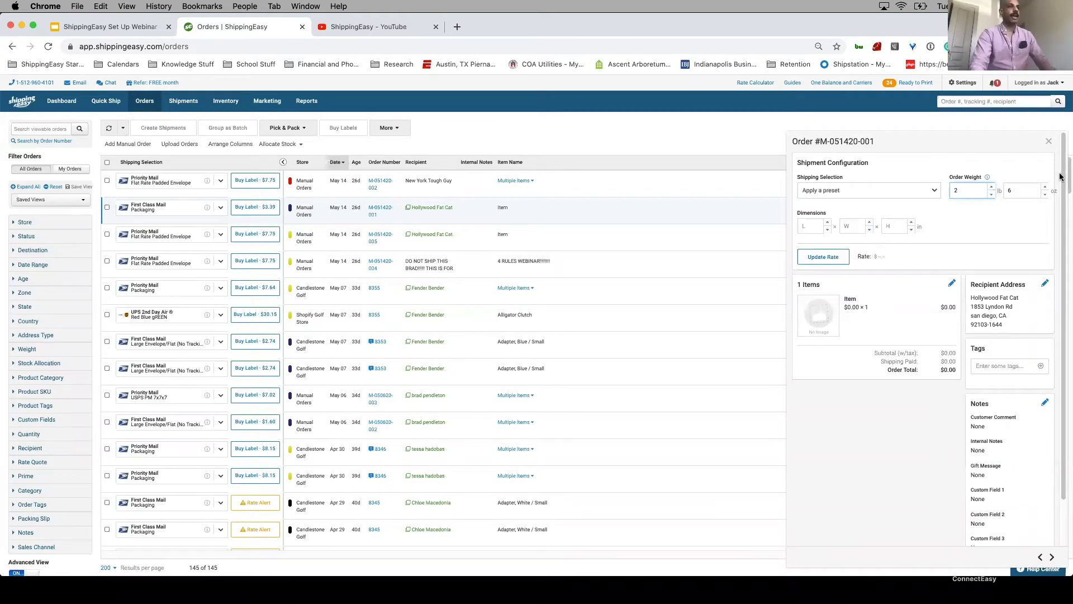
{"action": "left_click", "coordinate": [1013, 195]}
{"action": "key", "text": "BackSpace"}
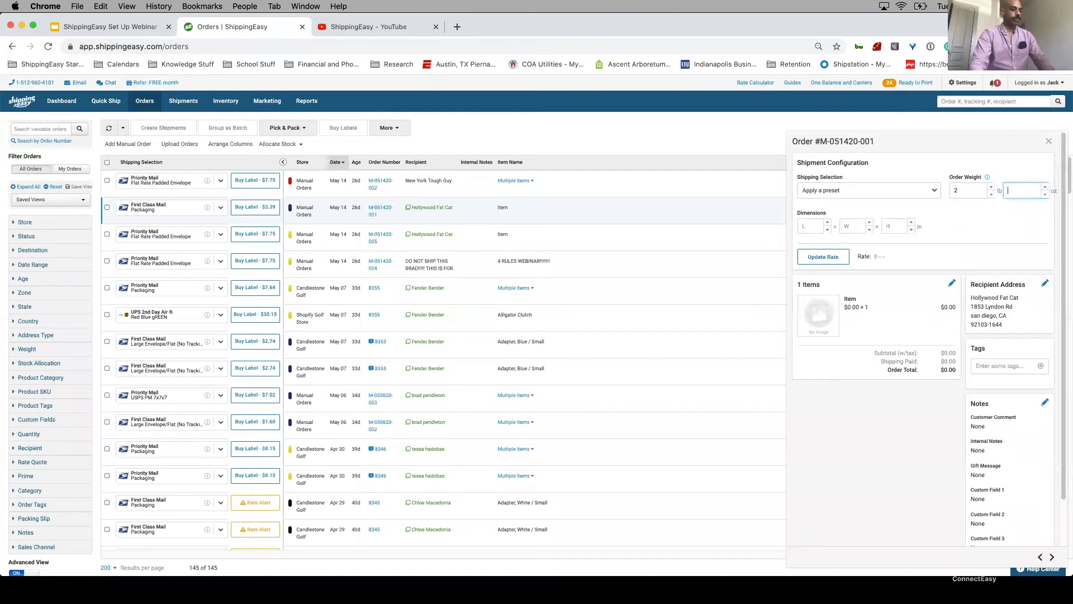
{"action": "left_click", "coordinate": [824, 261]}
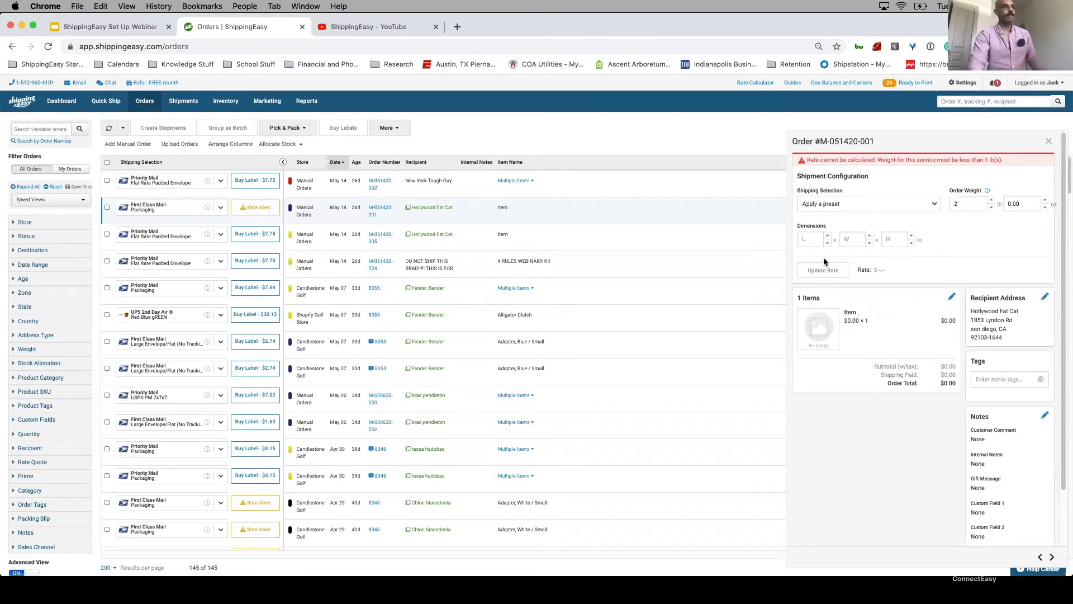
Apply the Priority Mail USPS PM 7x7x7 preset to the order and buy its label at the updated rate.
{"action": "left_click", "coordinate": [875, 210]}
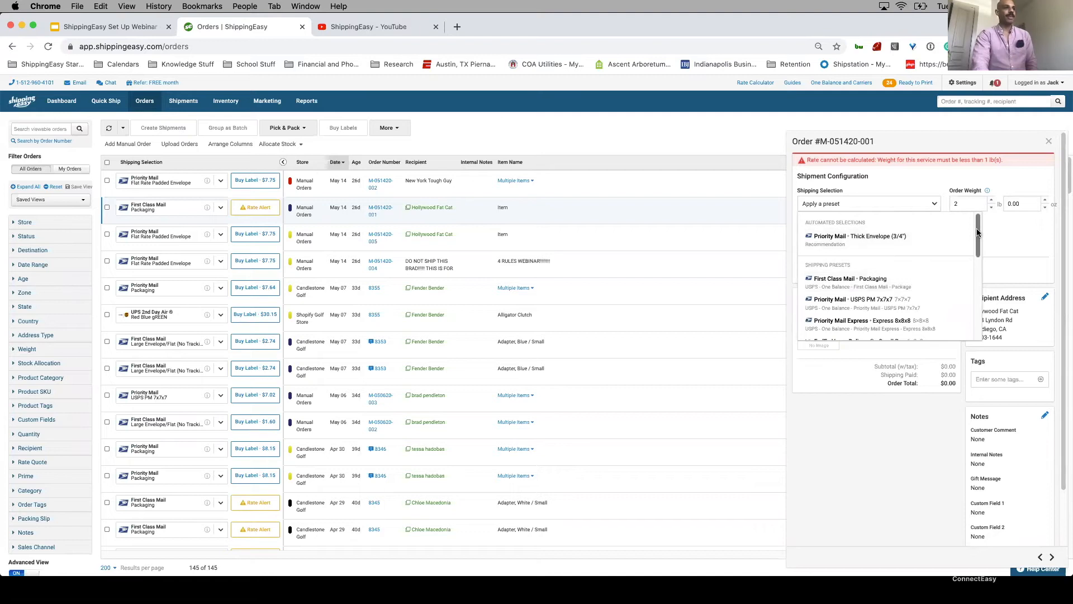
{"action": "left_click_drag", "start_coordinate": [977, 234], "coordinate": [974, 245]}
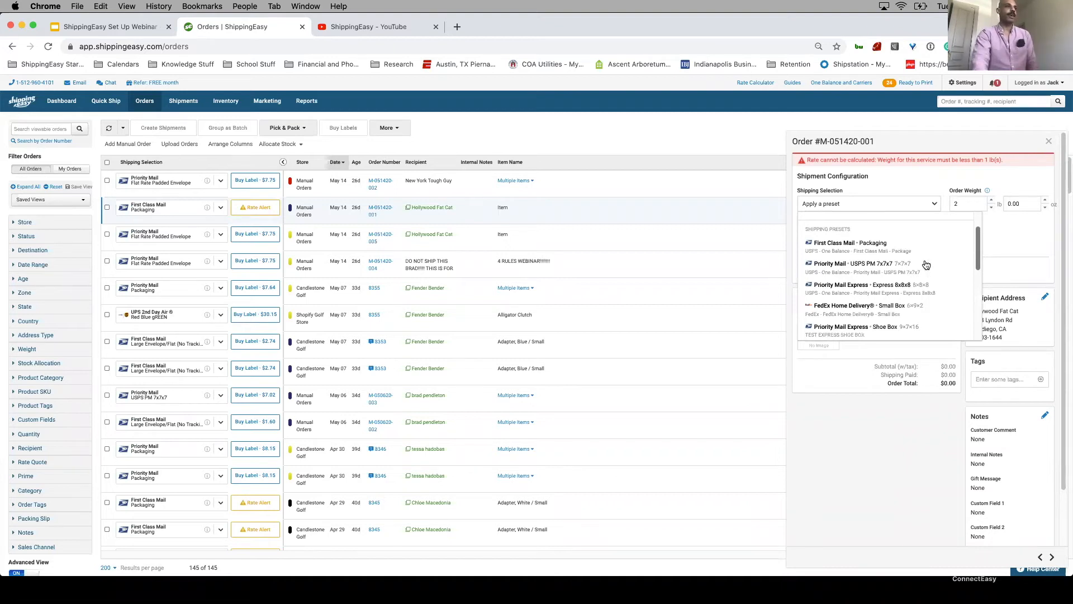
{"action": "left_click", "coordinate": [883, 276]}
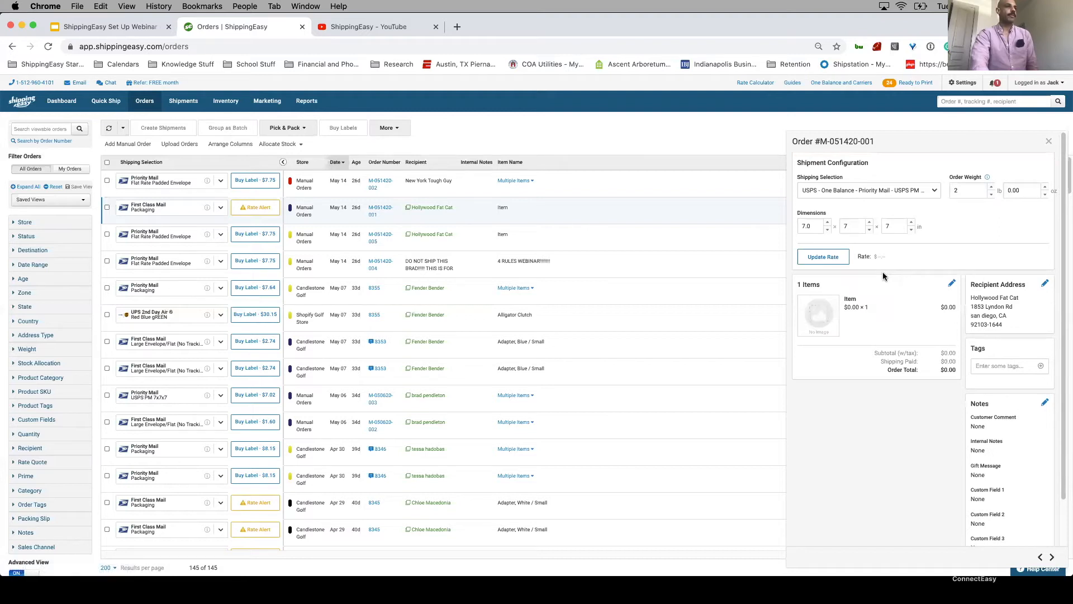
{"action": "left_click", "coordinate": [823, 257]}
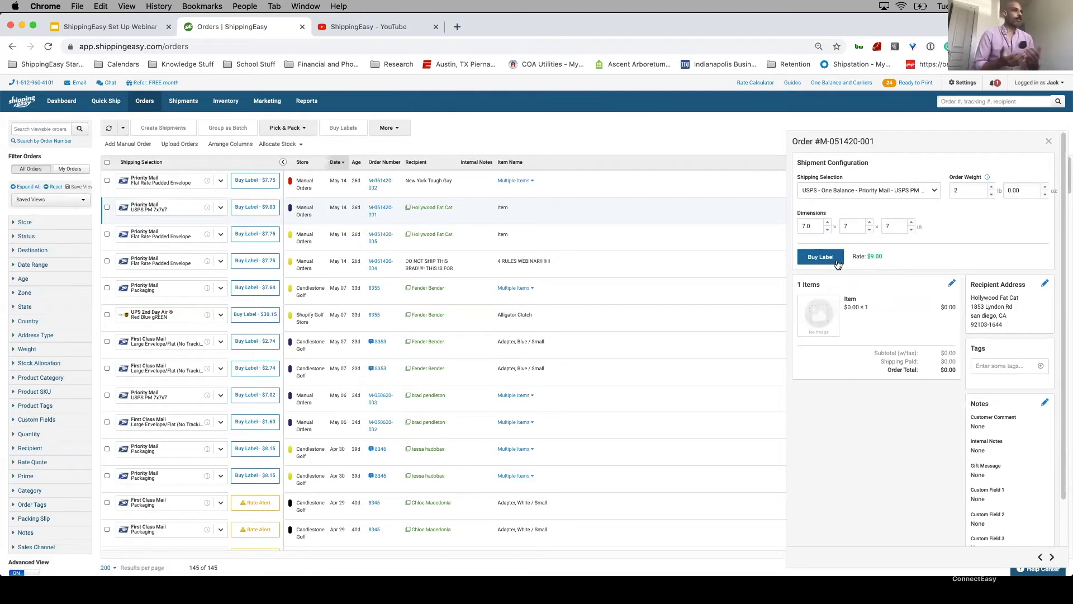
{"action": "left_click", "coordinate": [820, 257]}
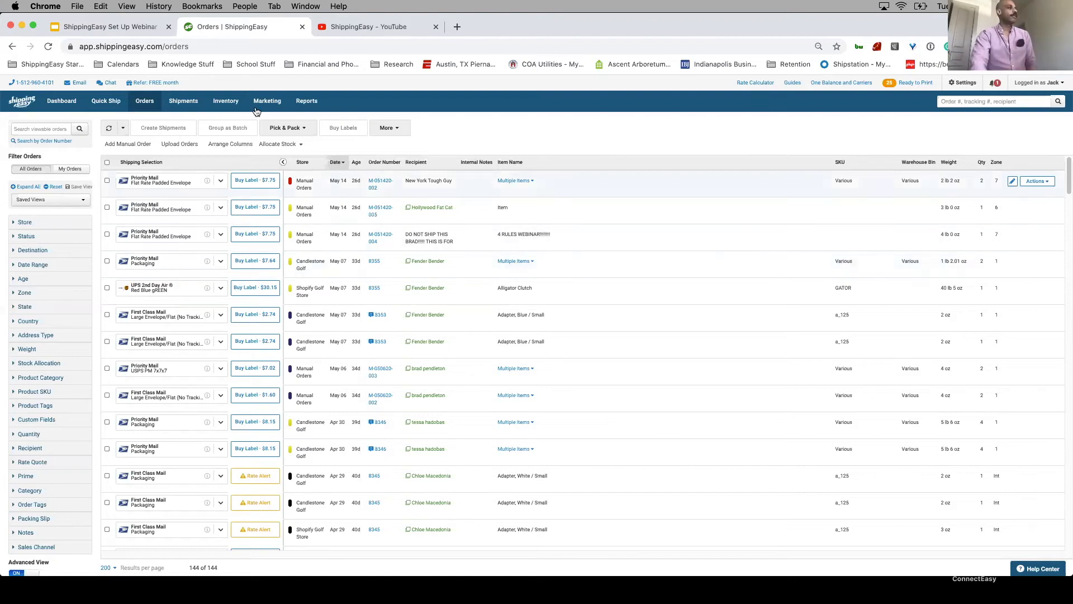
Open the shipment history and review the shipments from the last 7 days.
{"action": "mouse_move", "coordinate": [186, 102]}
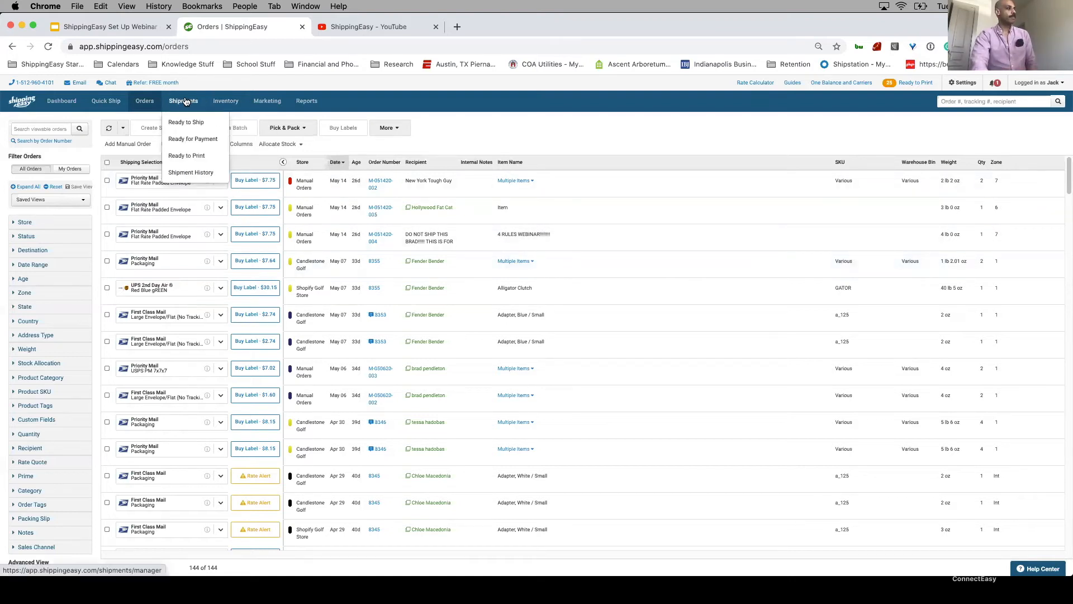
{"action": "left_click", "coordinate": [191, 173]}
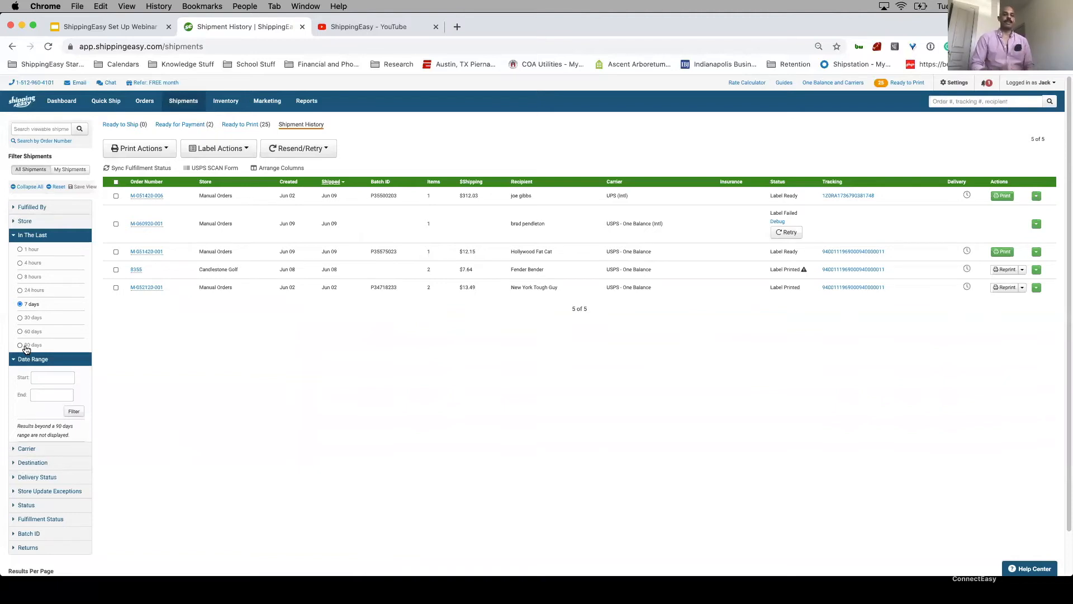
{"action": "mouse_move", "coordinate": [306, 107]}
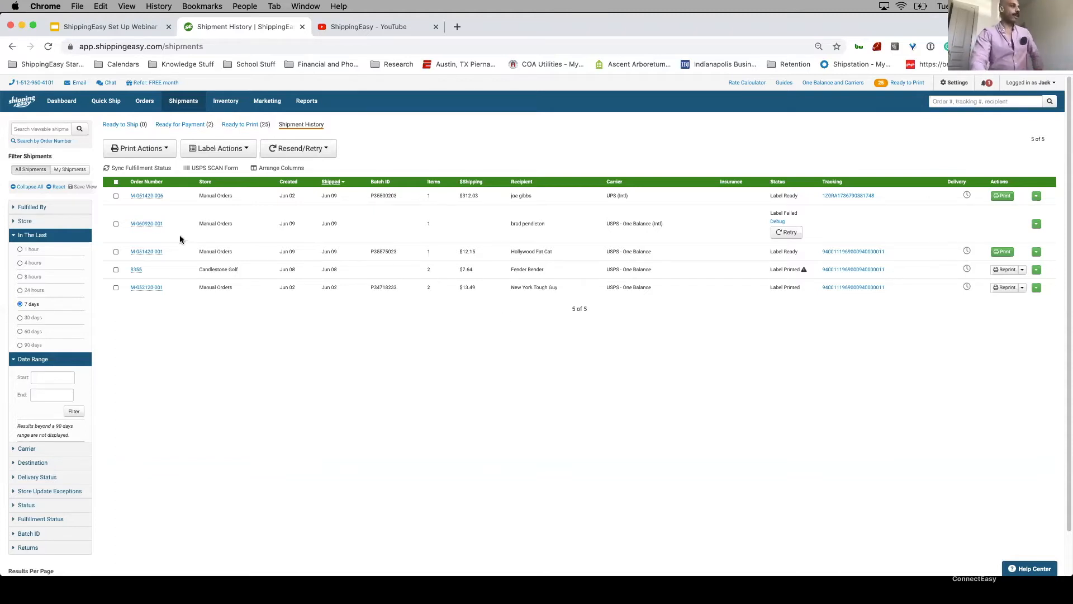
View the tracking page of the UPS international shipment and the reprinted label of the Candlestone Golf shipment.
{"action": "left_click", "coordinate": [844, 196]}
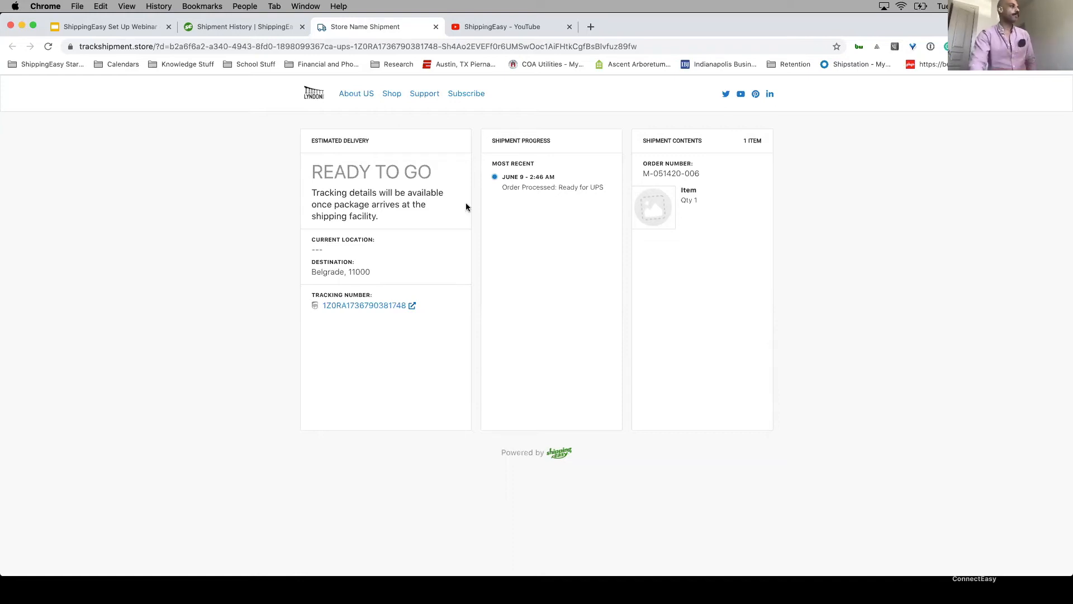
{"action": "left_click", "coordinate": [246, 27]}
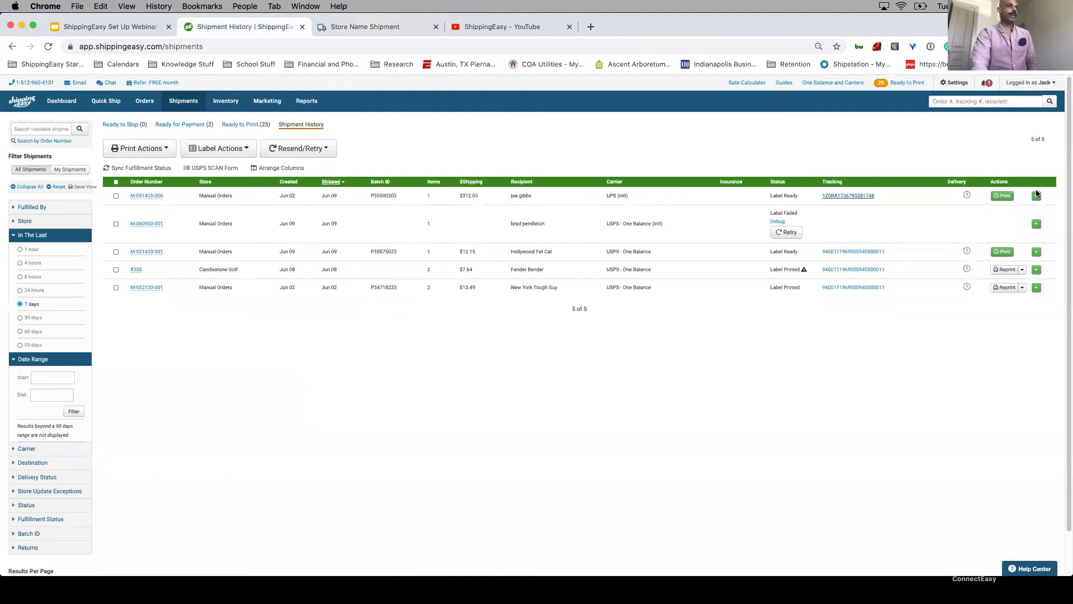
{"action": "left_click", "coordinate": [1006, 271]}
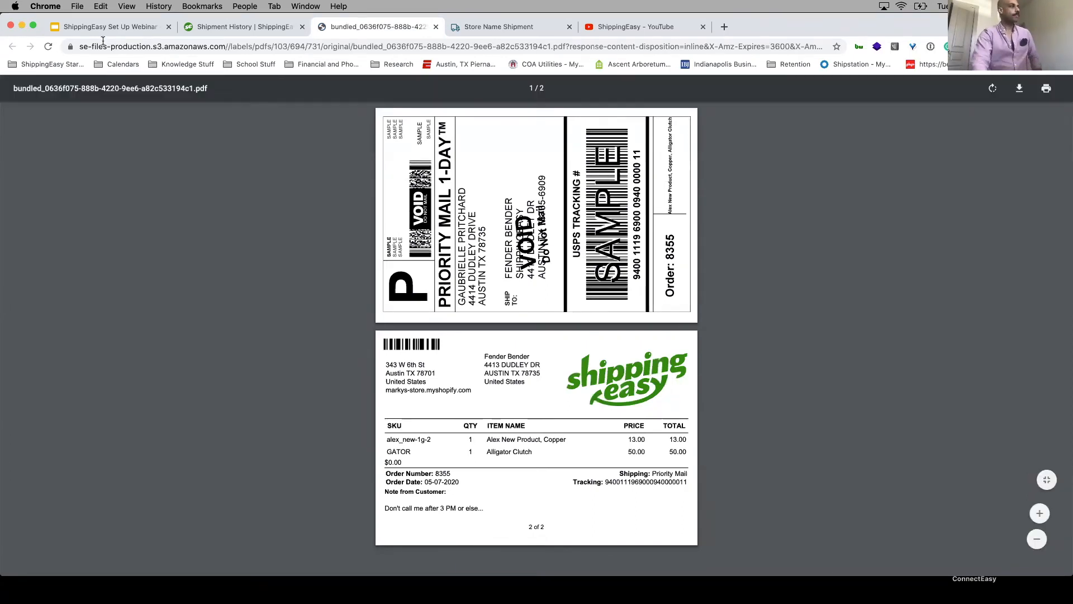
{"action": "left_click", "coordinate": [238, 27]}
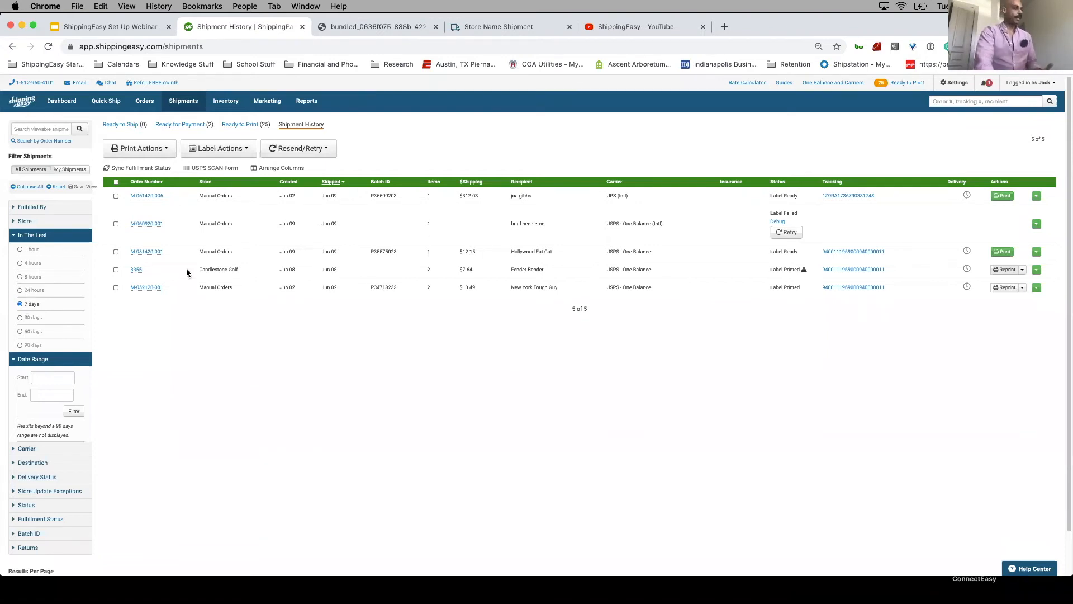
Filter the shipment history to UPS shipments from the last 90 days, and reset the filters.
{"action": "left_click", "coordinate": [28, 317]}
{"action": "left_click", "coordinate": [28, 345]}
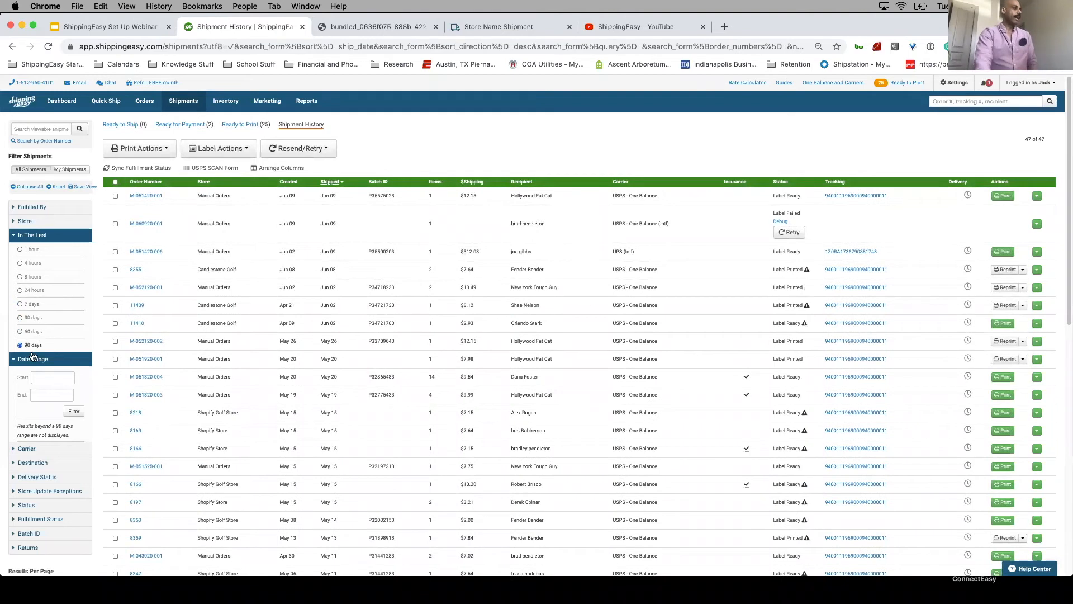
{"action": "left_click", "coordinate": [37, 448]}
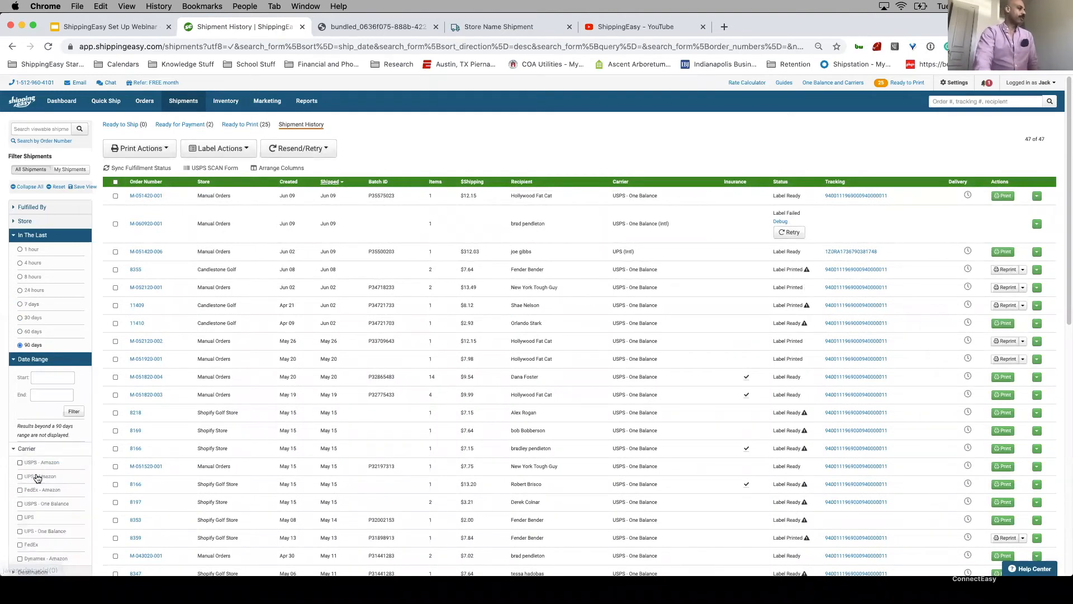
{"action": "left_click", "coordinate": [25, 518]}
{"action": "left_click", "coordinate": [25, 517]}
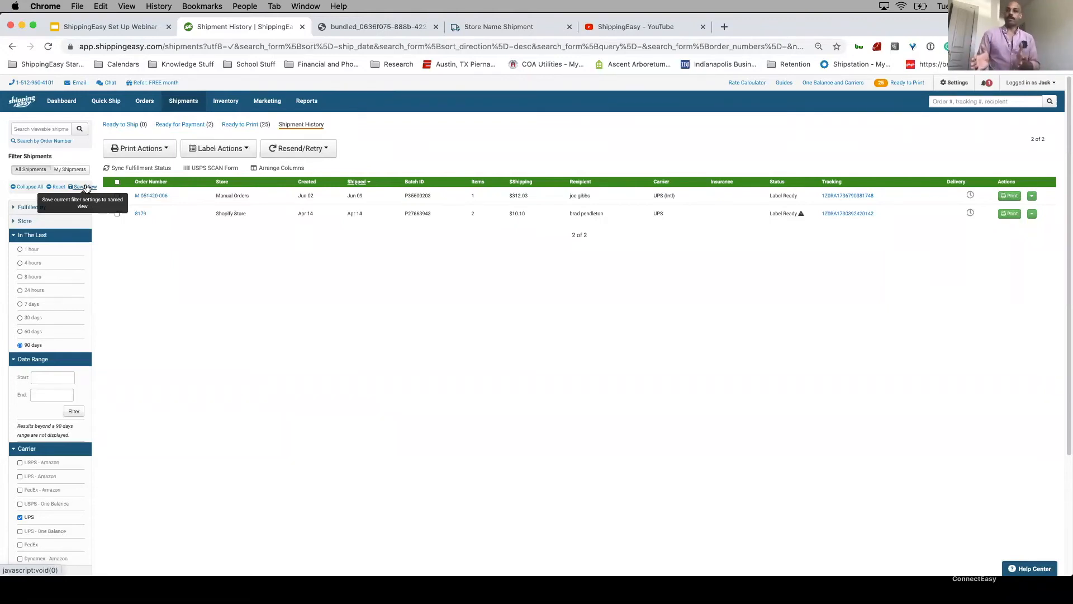
{"action": "left_click", "coordinate": [54, 188]}
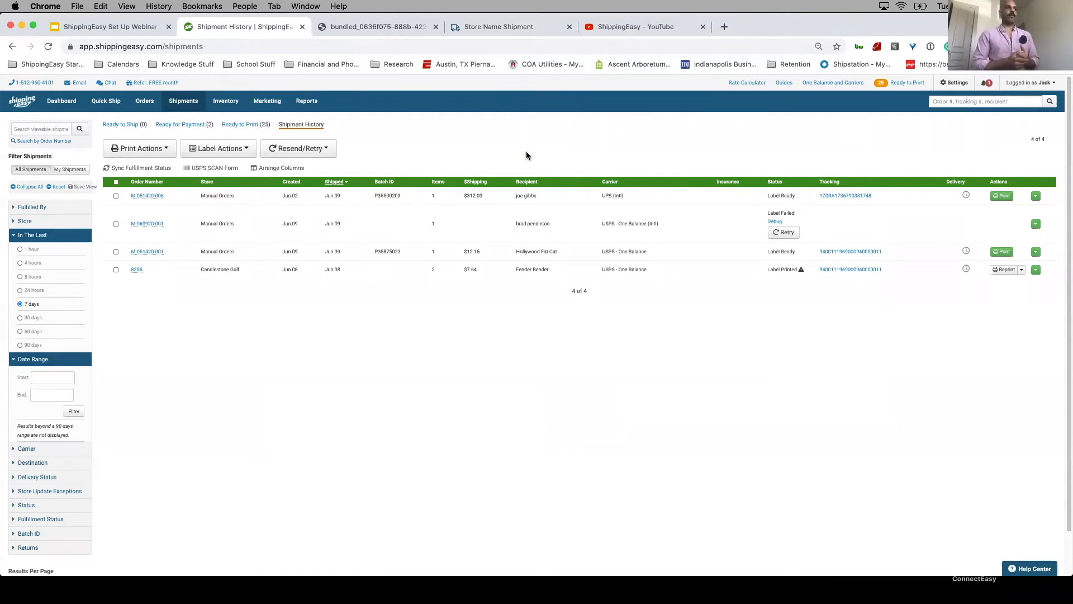
Review the label and packing slip PDF again, and open the USPS SCAN Form page.
{"action": "left_click", "coordinate": [411, 26]}
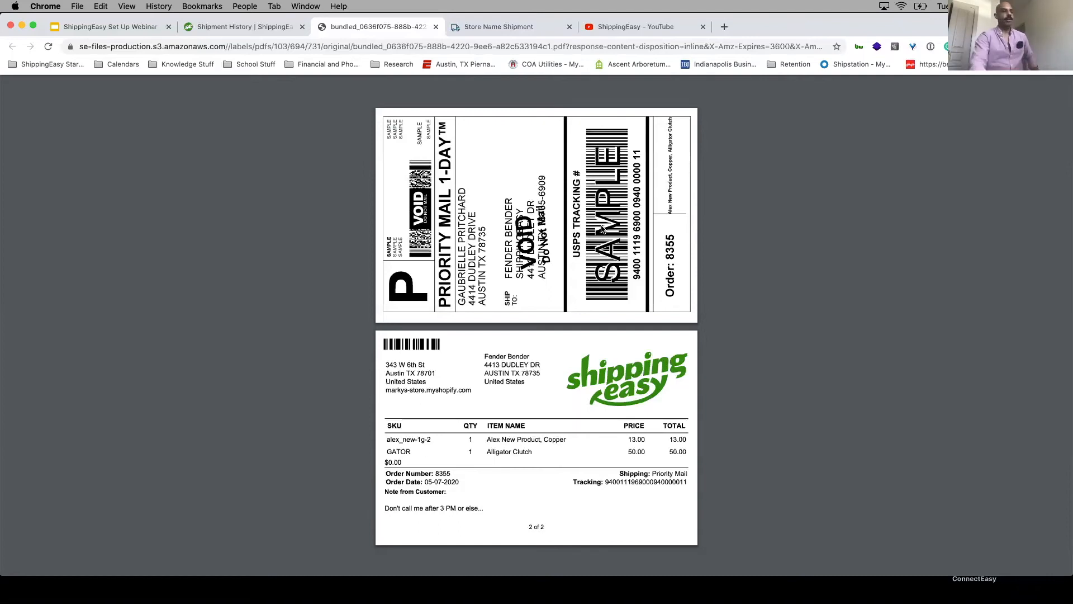
{"action": "left_click", "coordinate": [227, 24]}
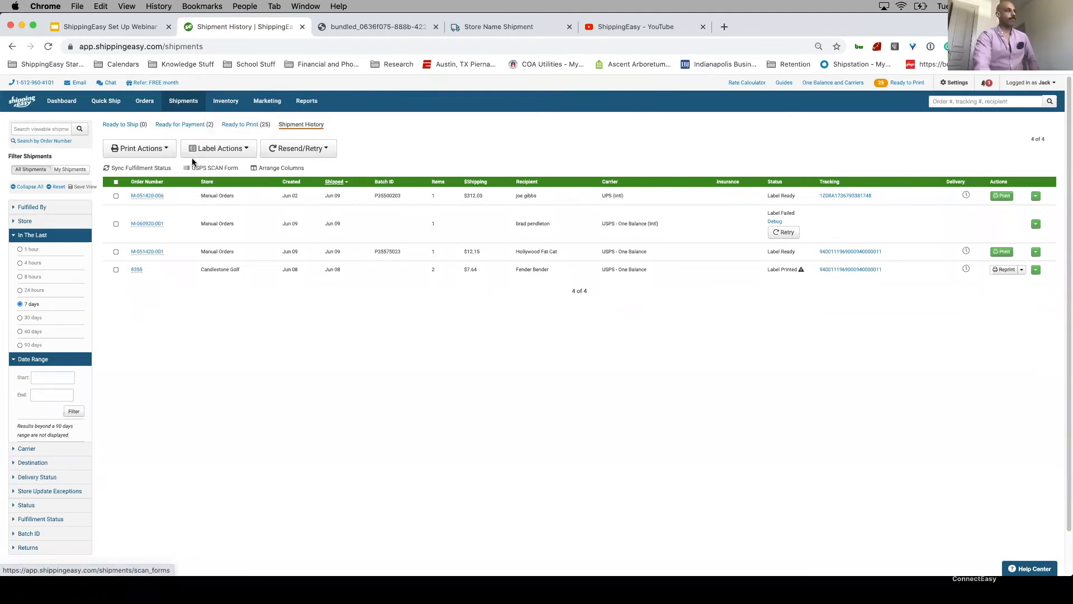
{"action": "left_click", "coordinate": [211, 167]}
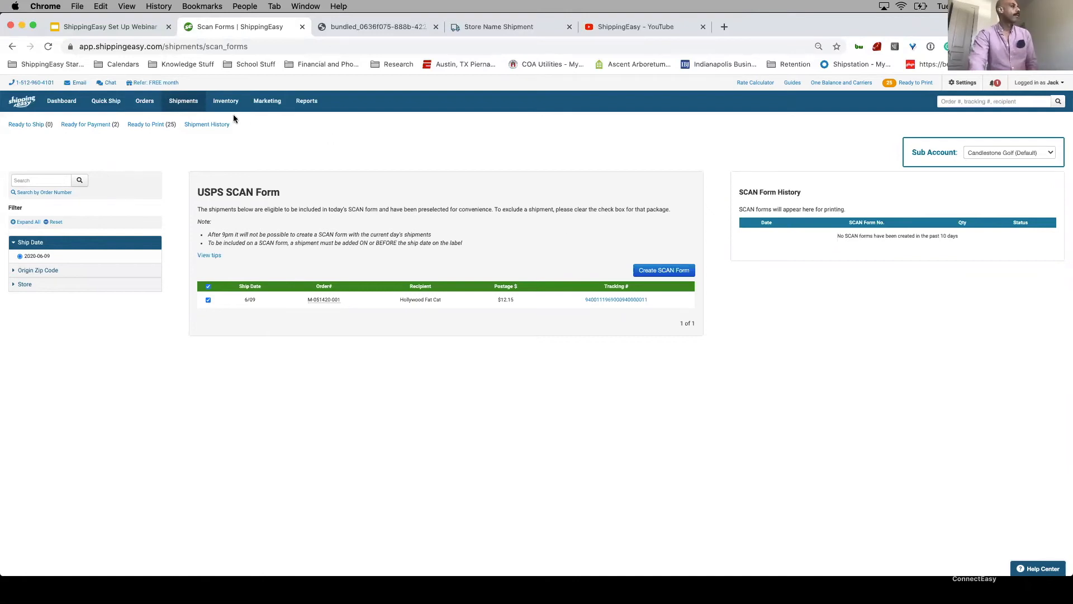
Return to the orders page and open the domestic shipping presets in the shipment settings.
{"action": "left_click", "coordinate": [143, 101]}
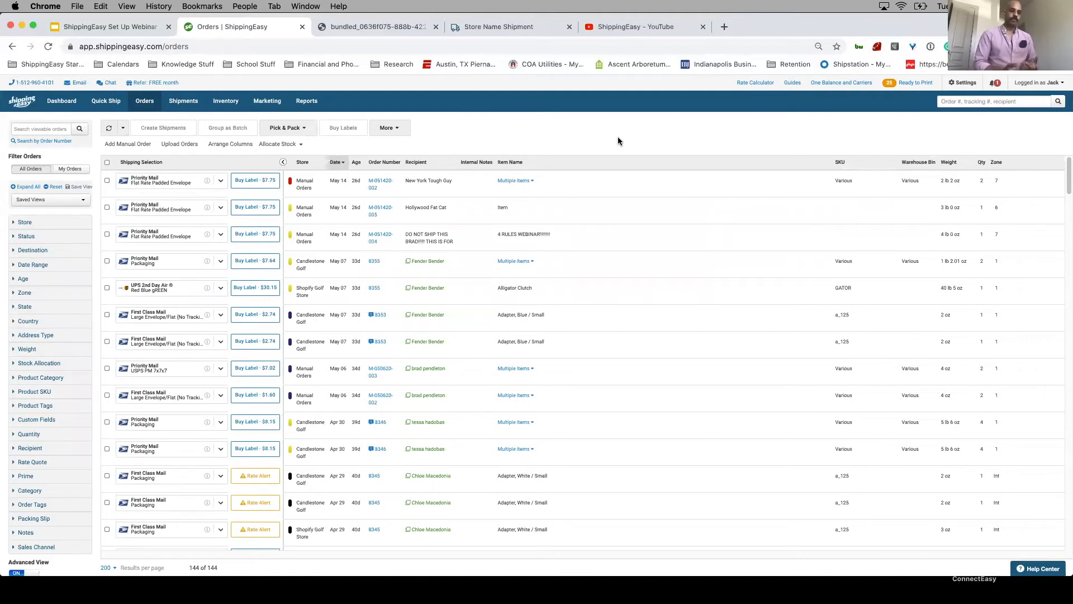
{"action": "left_click", "coordinate": [955, 86]}
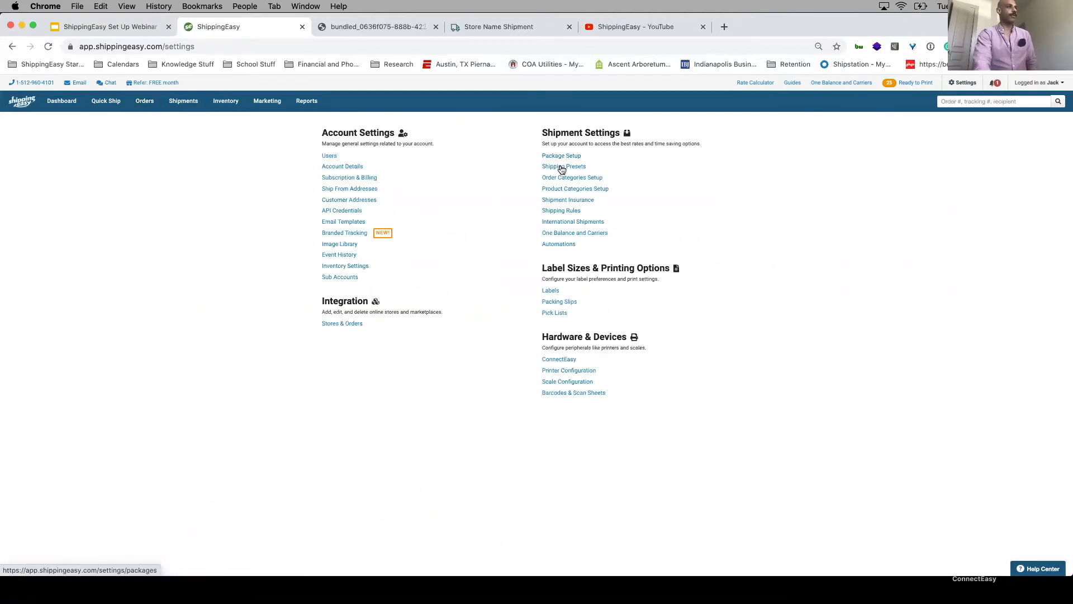
{"action": "left_click", "coordinate": [562, 167]}
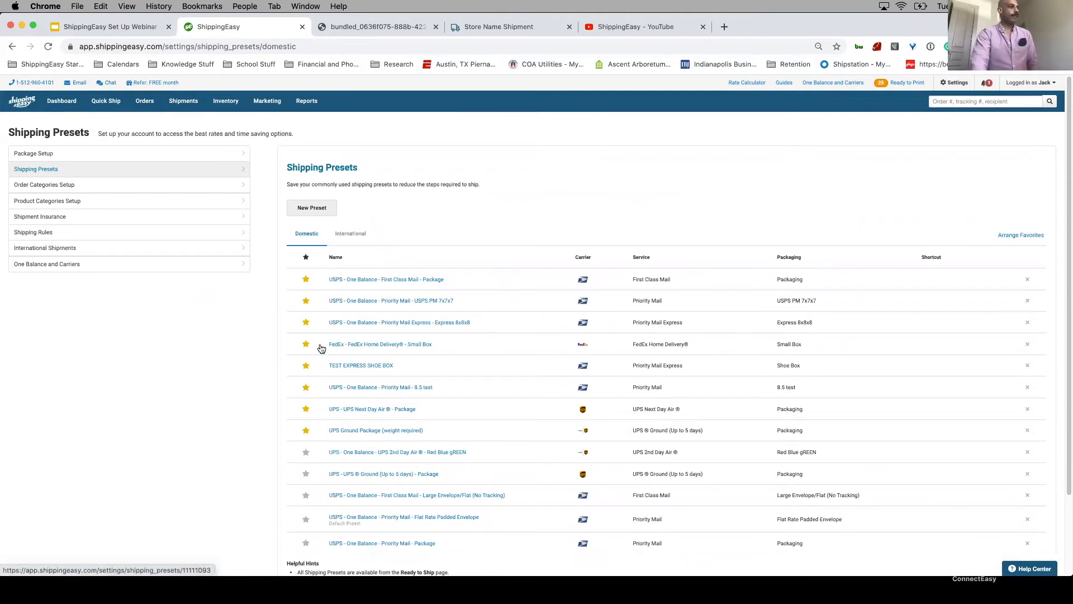
Review the presets offered as shipping selections for the first order, both in the orders list and in its details.
{"action": "left_click", "coordinate": [144, 102]}
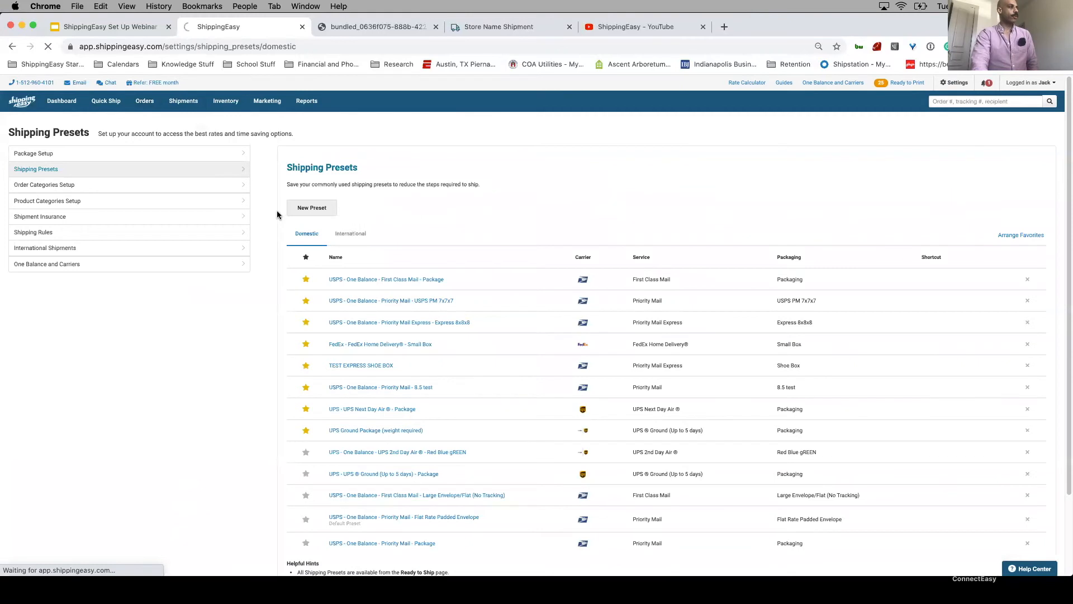
{"action": "left_click", "coordinate": [221, 180]}
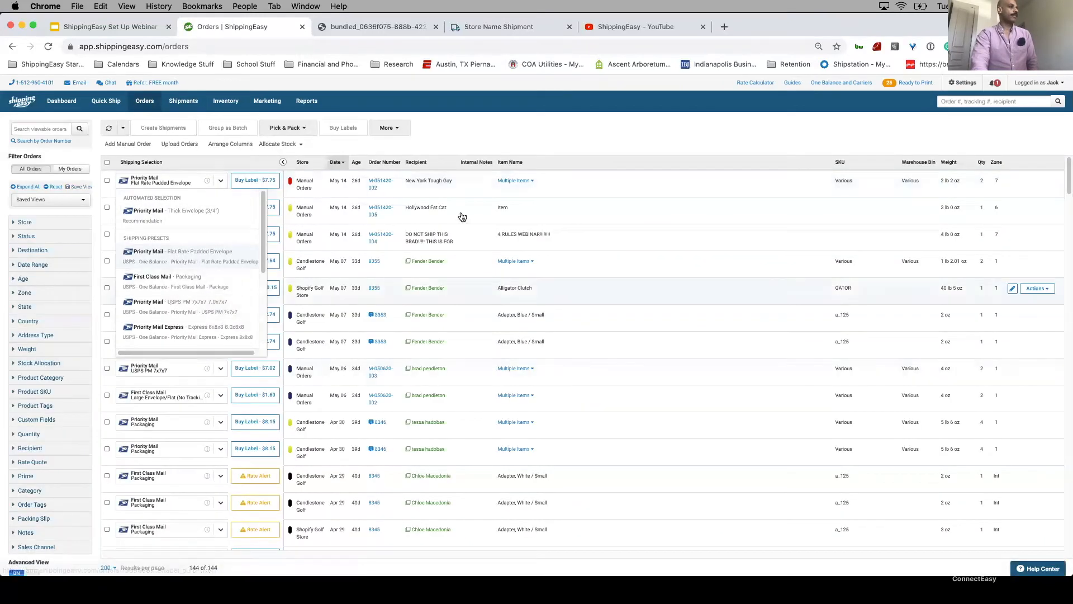
{"action": "left_click", "coordinate": [547, 188]}
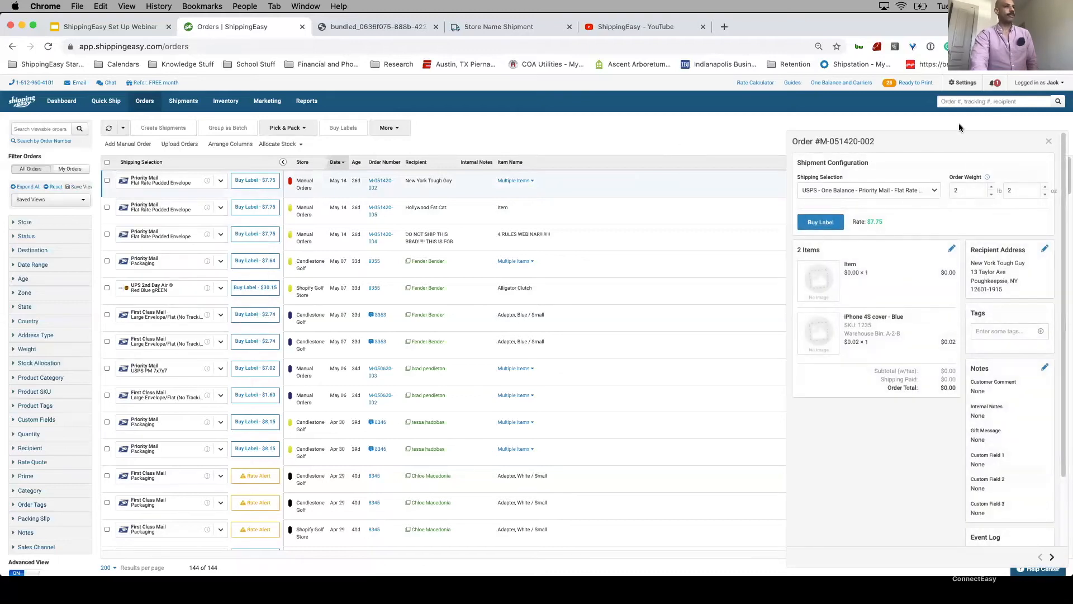
{"action": "left_click", "coordinate": [932, 192]}
{"action": "left_click_drag", "start_coordinate": [973, 225], "coordinate": [974, 278]}
{"action": "left_click", "coordinate": [750, 151]}
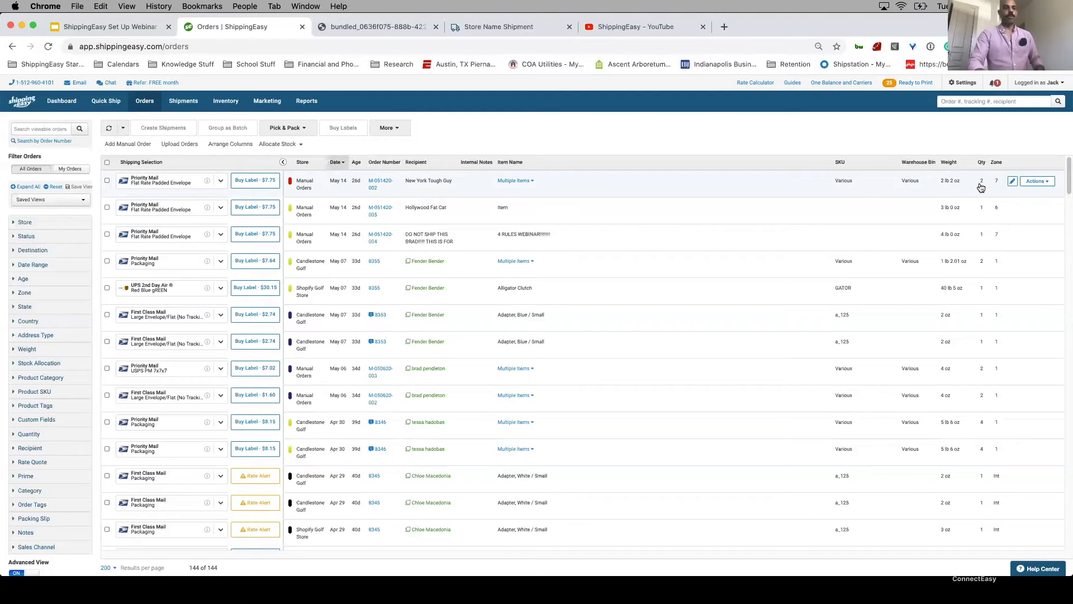
Start a new shipping rule in the shipment settings and name it "split rule".
{"action": "left_click", "coordinate": [965, 84]}
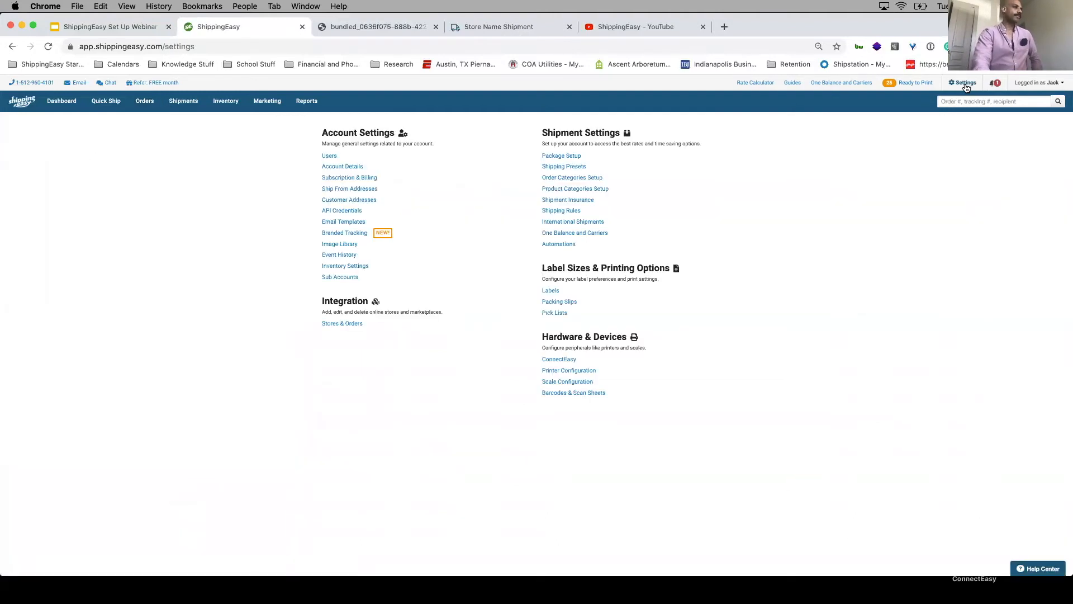
{"action": "left_click", "coordinate": [561, 210]}
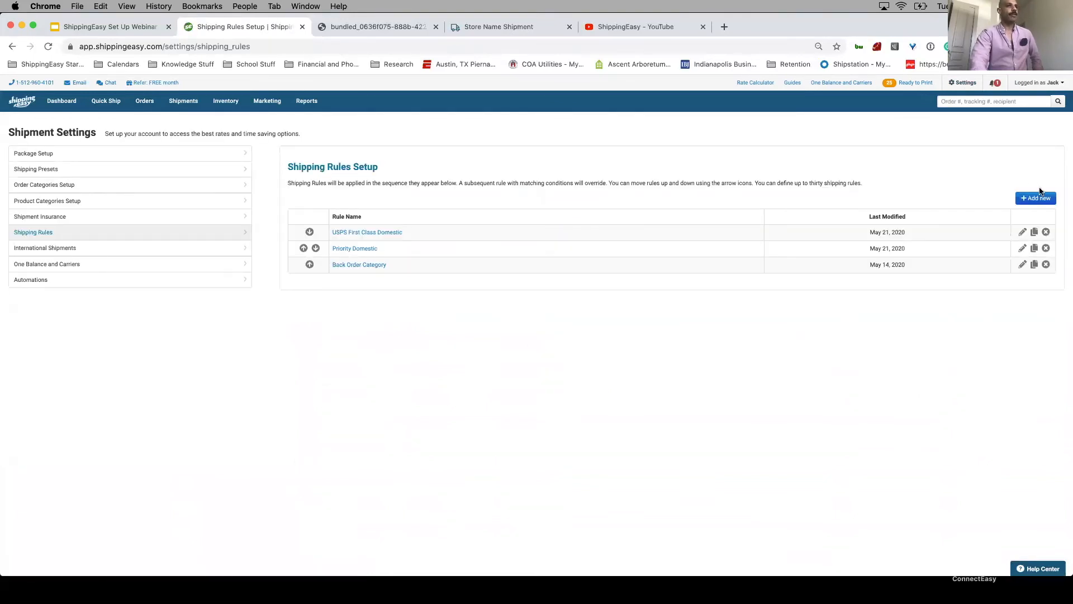
{"action": "left_click", "coordinate": [1037, 199]}
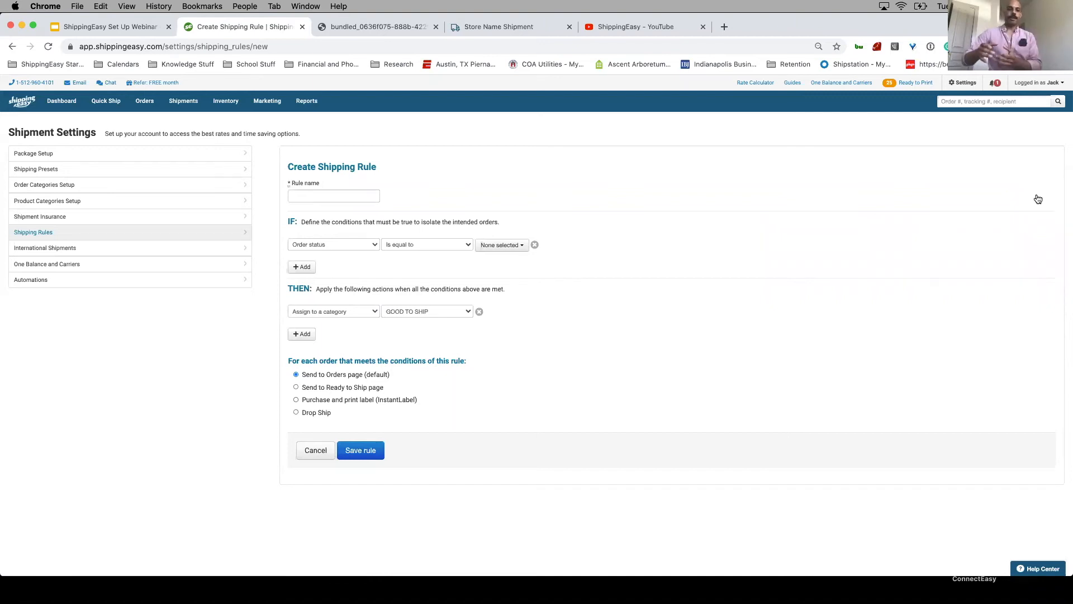
{"action": "left_click", "coordinate": [318, 195]}
{"action": "type", "text": "split rule"}
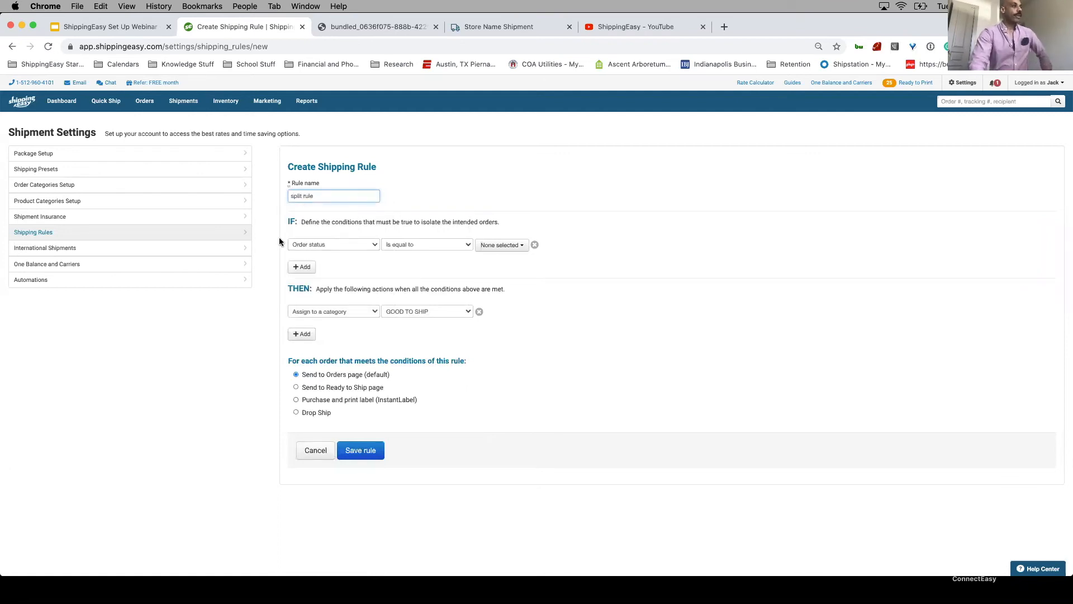
Set the rule's condition to total quantity greater than or equal to 2 and its action to Split all line items.
{"action": "left_click", "coordinate": [330, 244]}
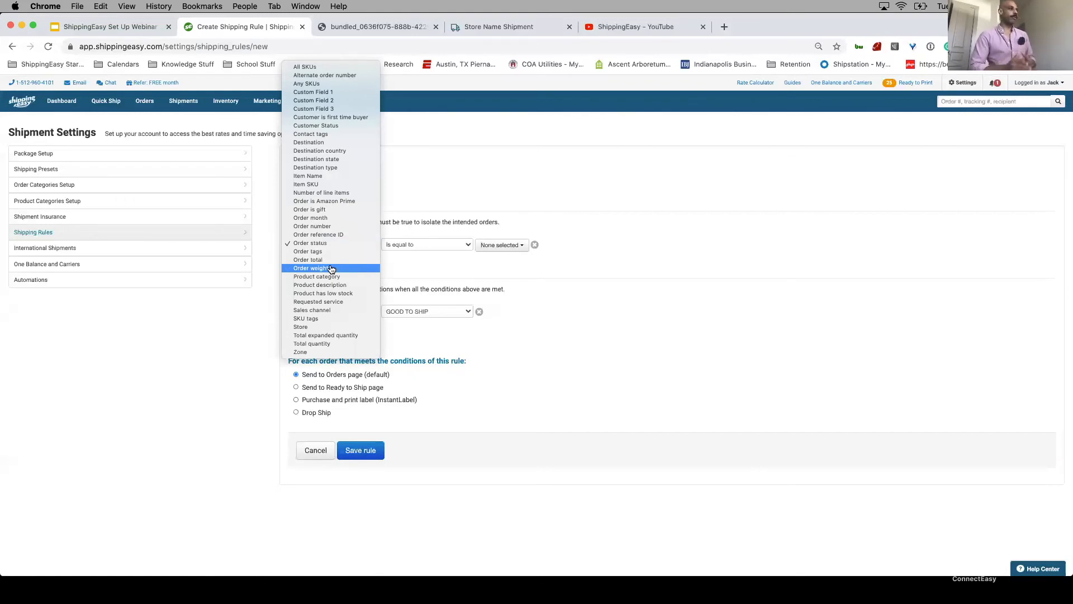
{"action": "left_click", "coordinate": [311, 343]}
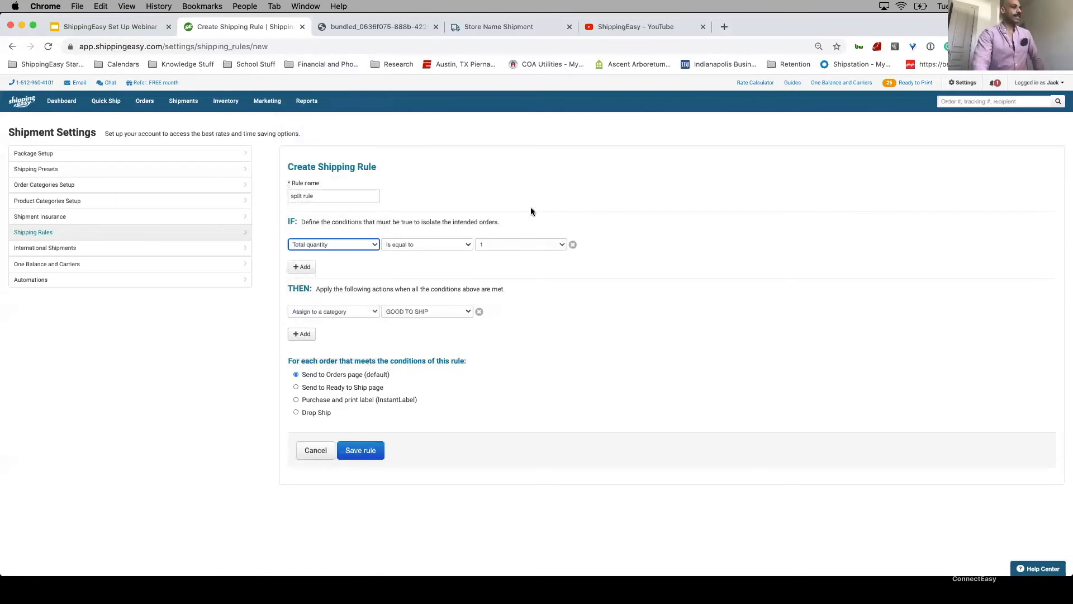
{"action": "left_click", "coordinate": [450, 248]}
{"action": "left_click", "coordinate": [441, 269]}
{"action": "left_click", "coordinate": [491, 249]}
{"action": "left_click", "coordinate": [492, 255]}
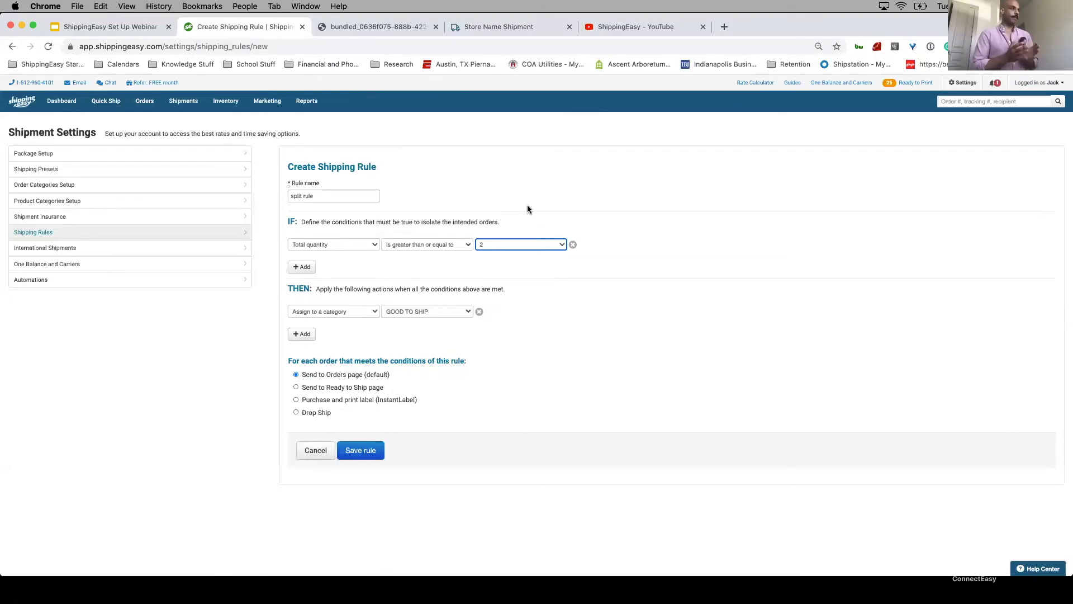
{"action": "left_click", "coordinate": [347, 312]}
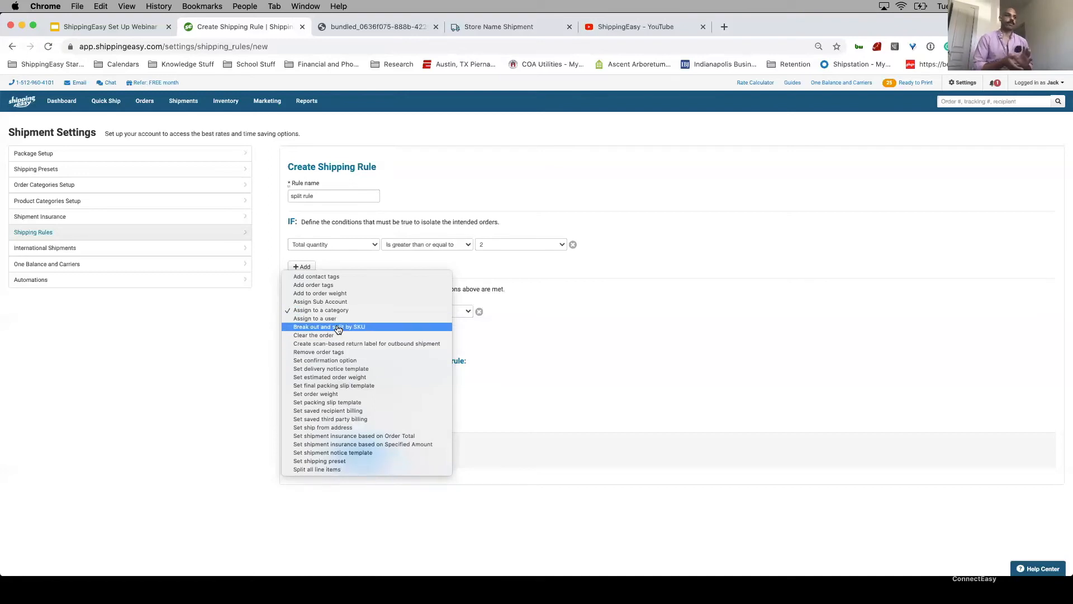
{"action": "left_click", "coordinate": [330, 469]}
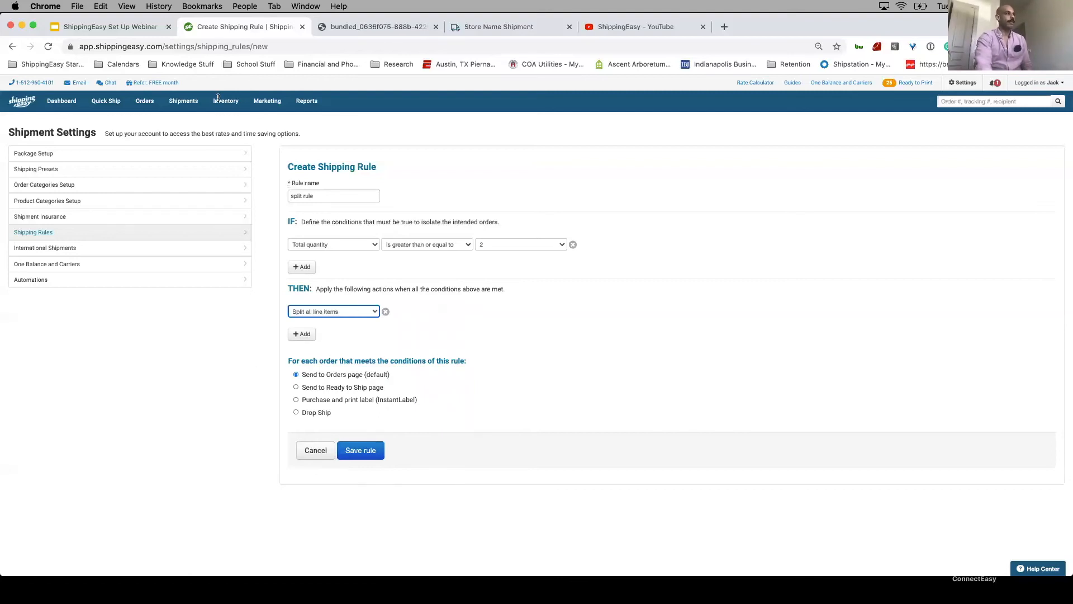
Return to the orders page, view the options for splitting the first order's items, and leave without splitting it.
{"action": "left_click", "coordinate": [145, 101]}
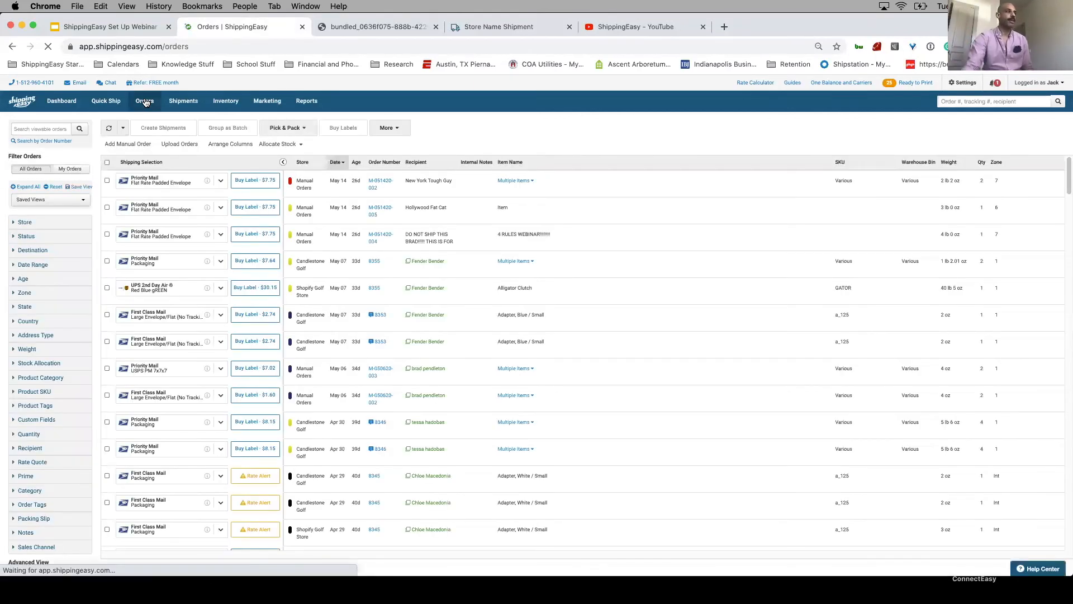
{"action": "left_click", "coordinate": [107, 180]}
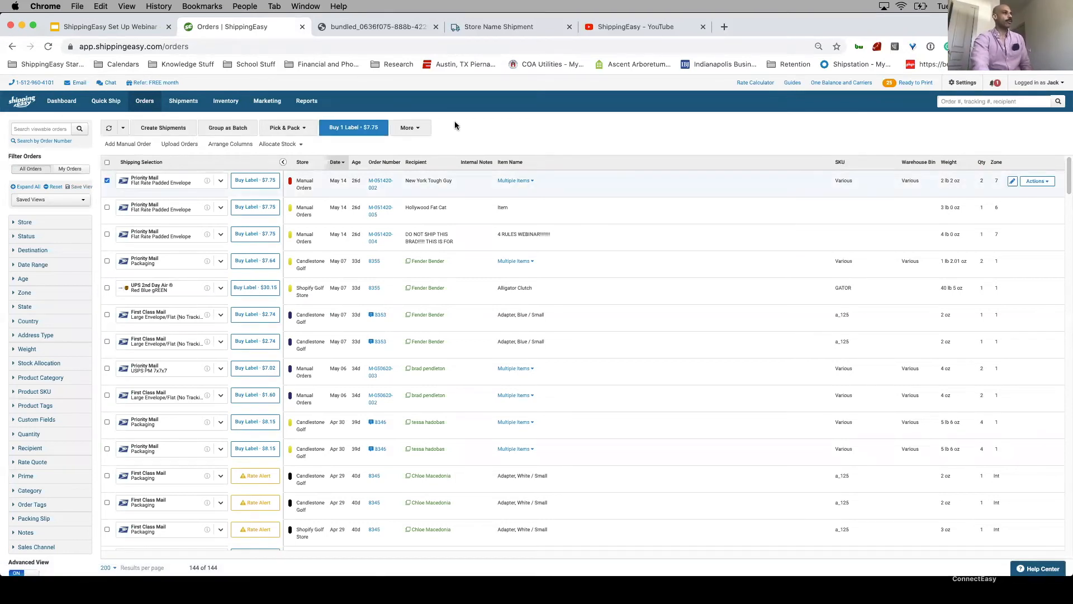
{"action": "left_click", "coordinate": [410, 127]}
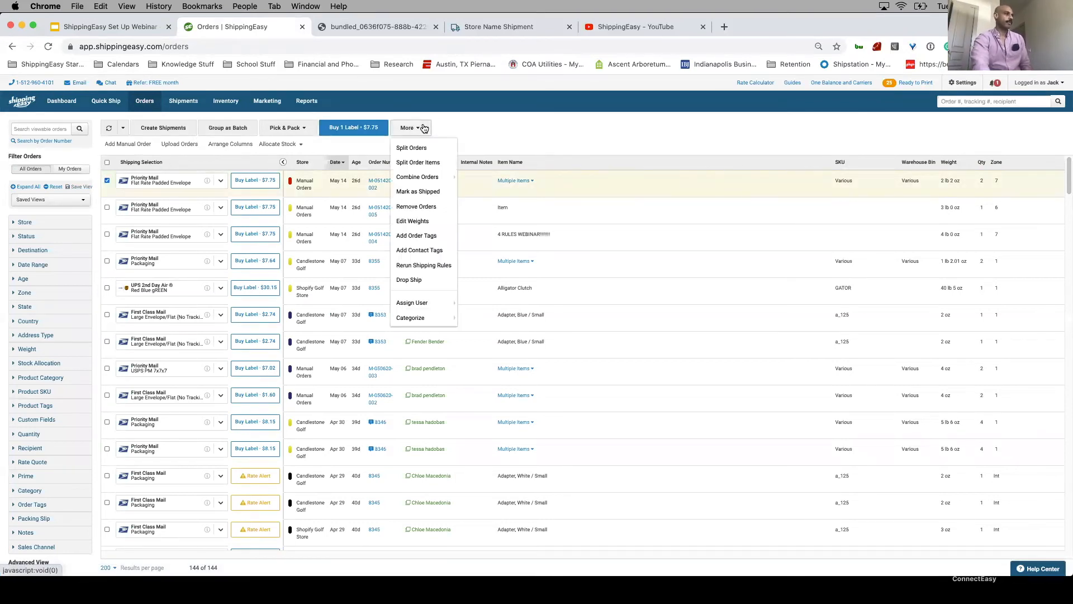
{"action": "left_click", "coordinate": [432, 164]}
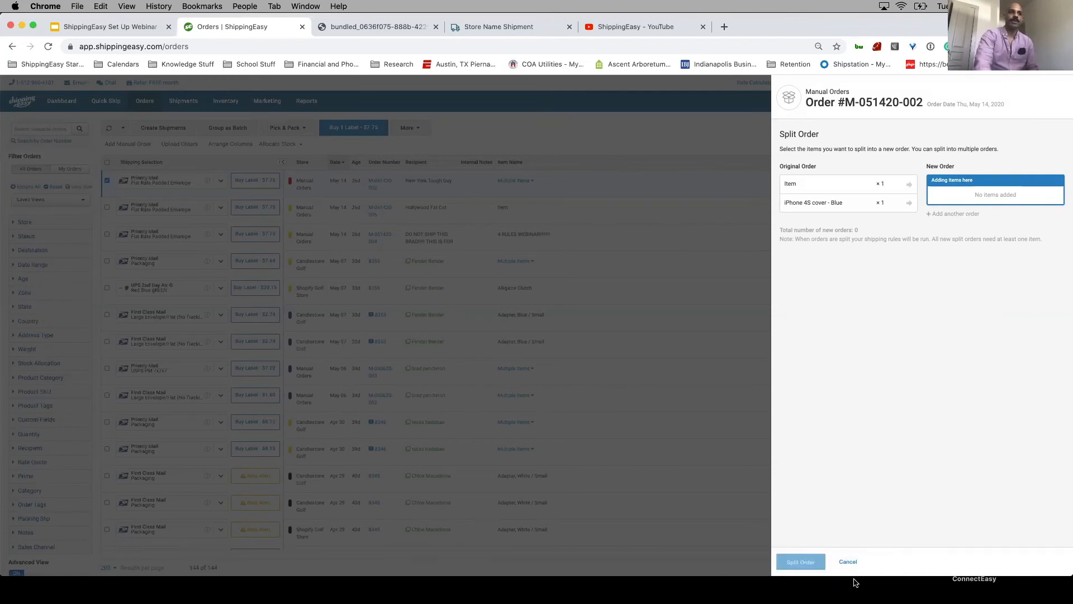
{"action": "left_click", "coordinate": [848, 561]}
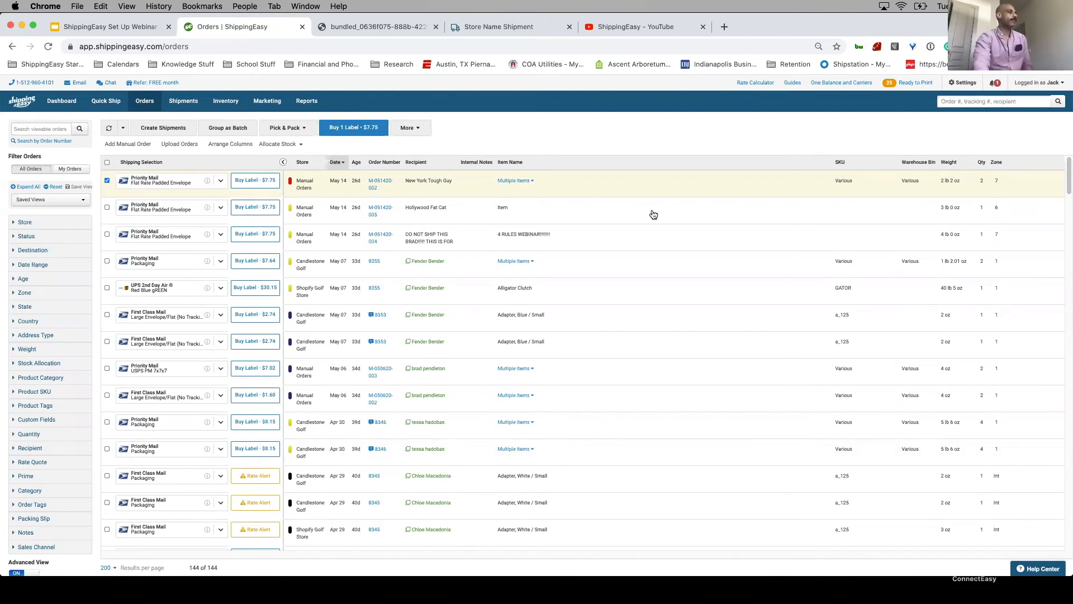
Open the shipment history and view the previously printed label and packing slip PDF, returning to the shipment history.
{"action": "mouse_move", "coordinate": [183, 101]}
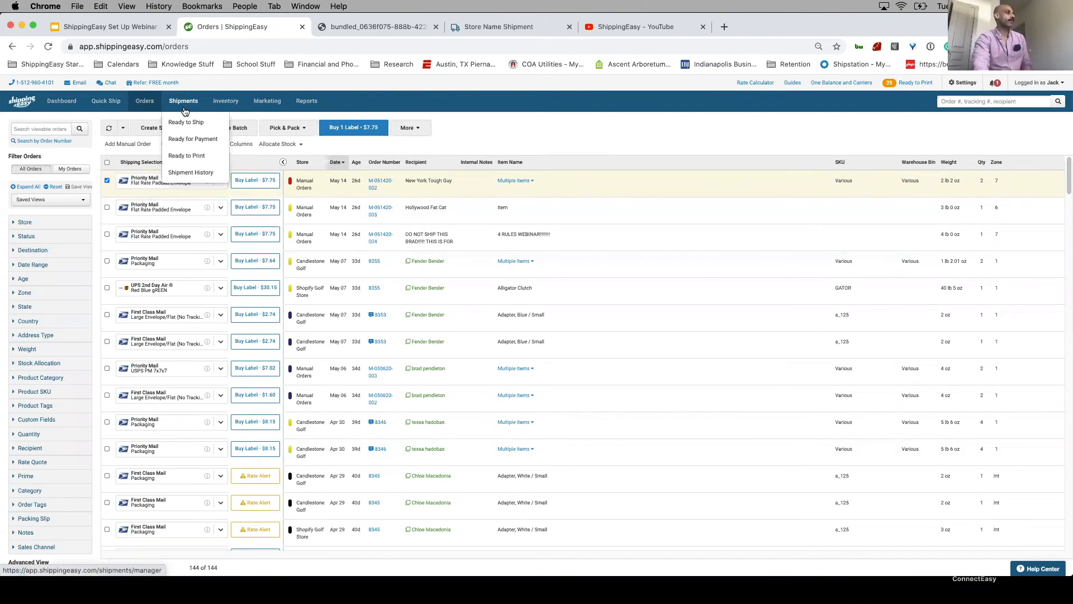
{"action": "left_click", "coordinate": [190, 172]}
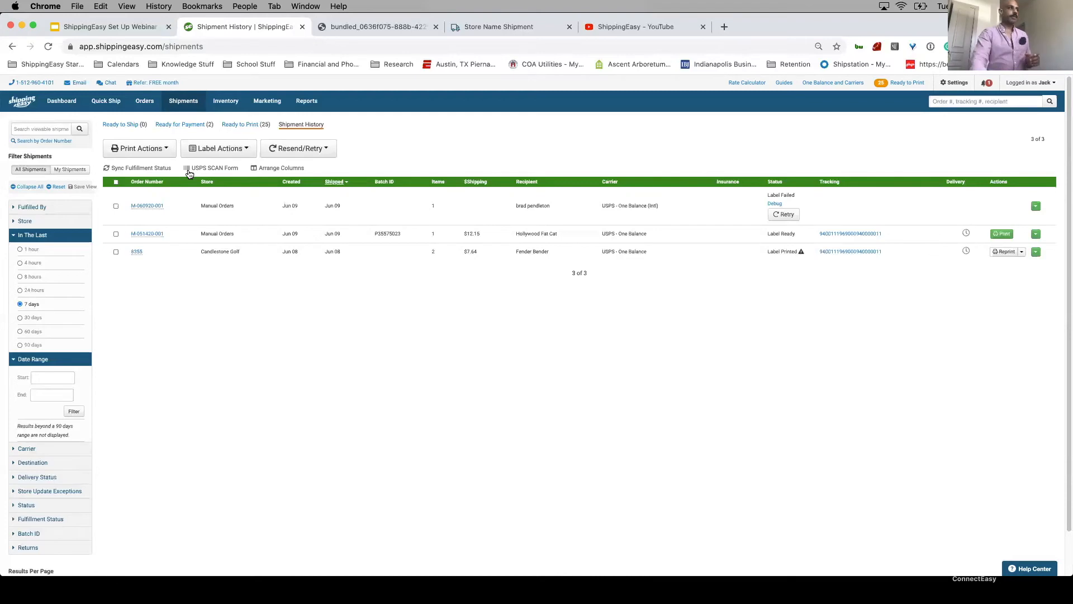
{"action": "left_click", "coordinate": [380, 27]}
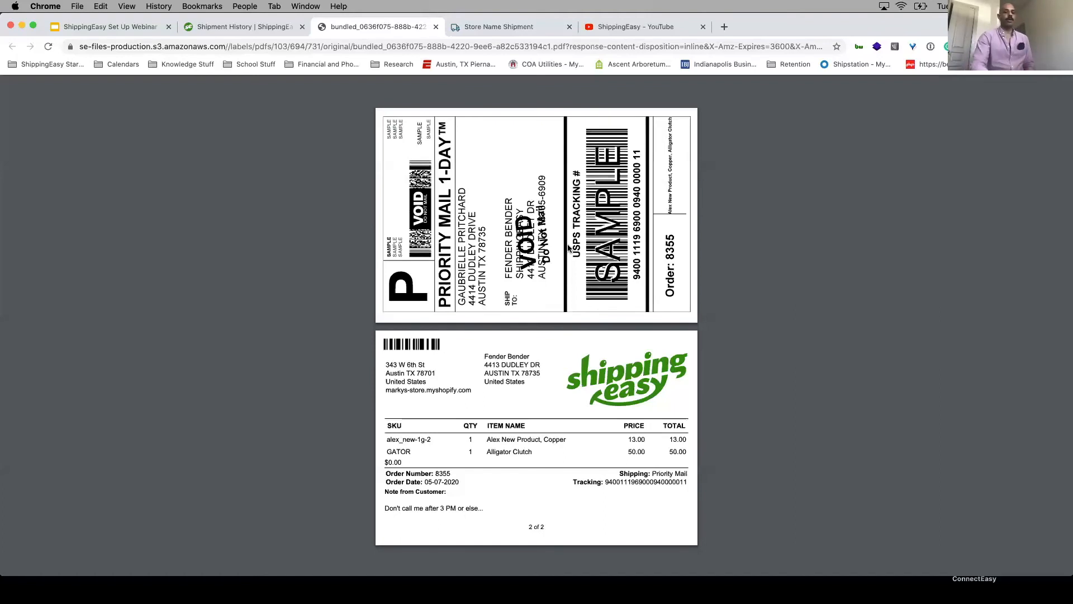
{"action": "left_click", "coordinate": [225, 23]}
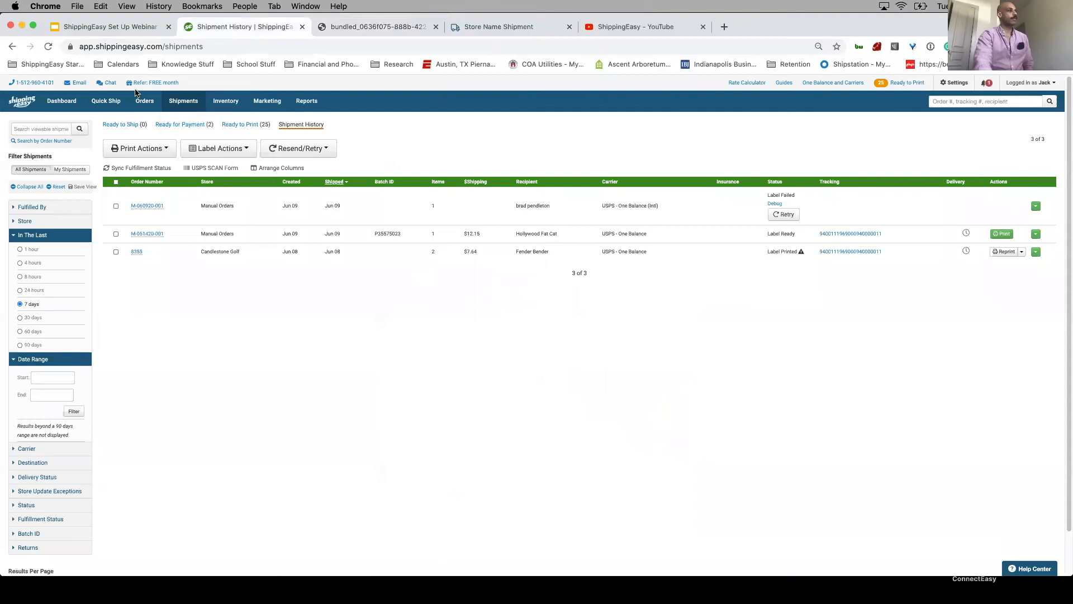
Return to the orders page, open the second order's details and clear the pounds value of its order weight.
{"action": "left_click", "coordinate": [141, 103]}
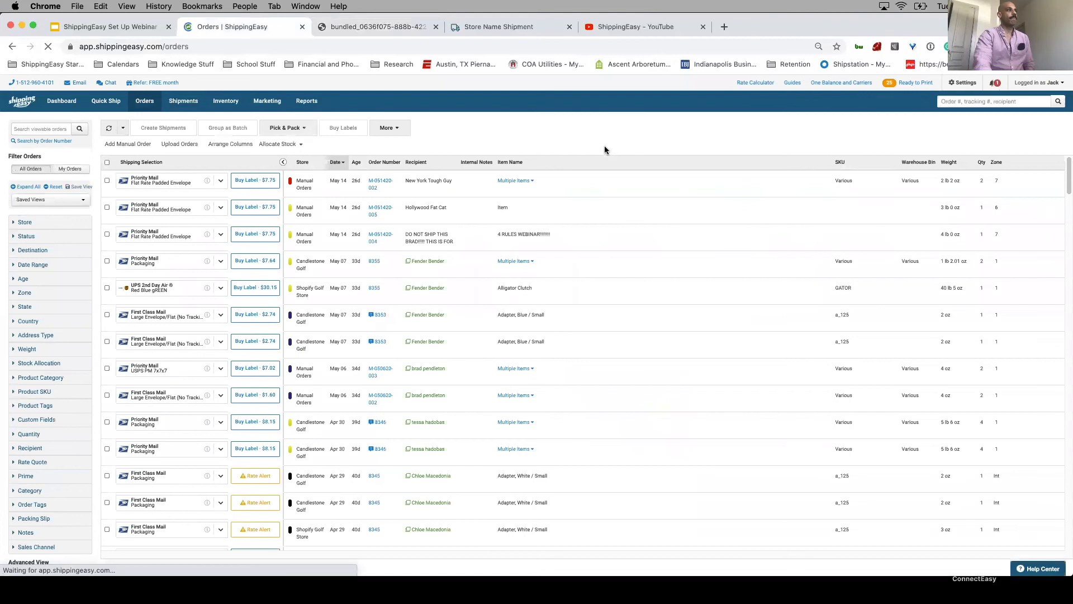
{"action": "left_click", "coordinate": [579, 217]}
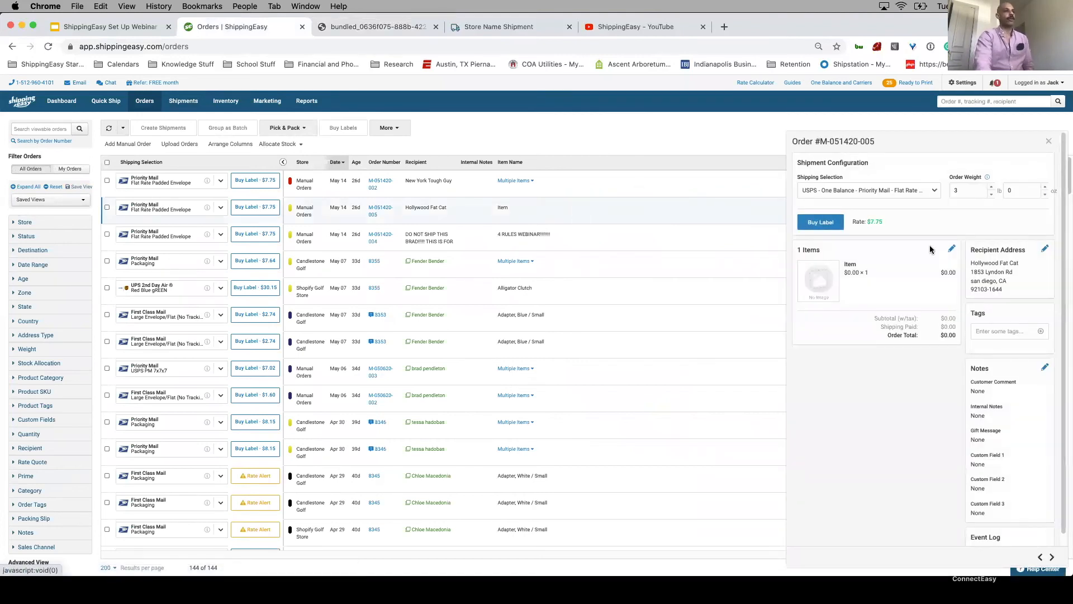
{"action": "left_click", "coordinate": [967, 194]}
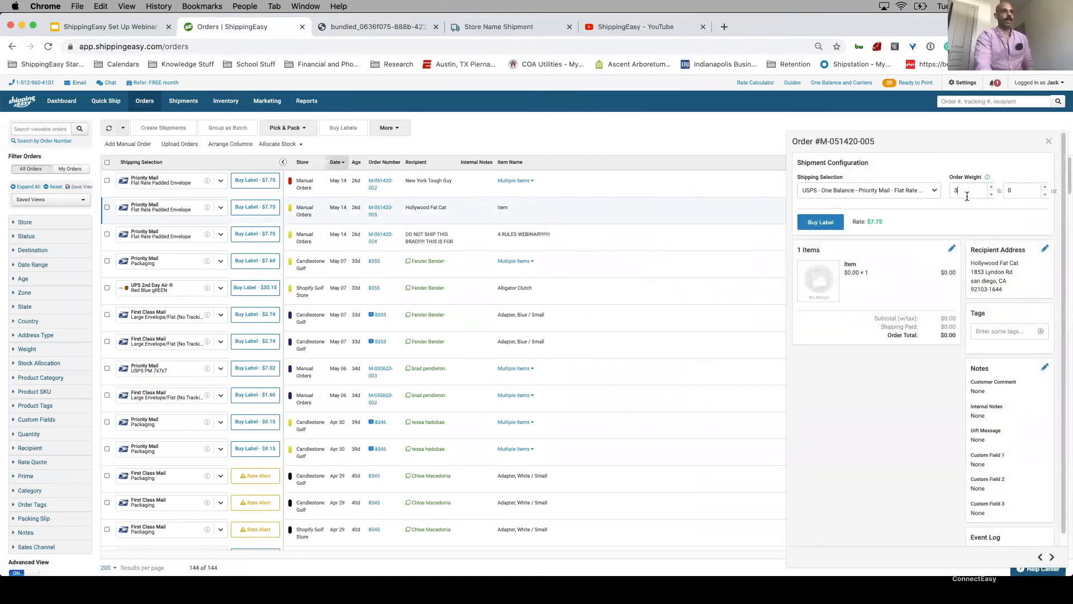
{"action": "key", "text": "BackSpace"}
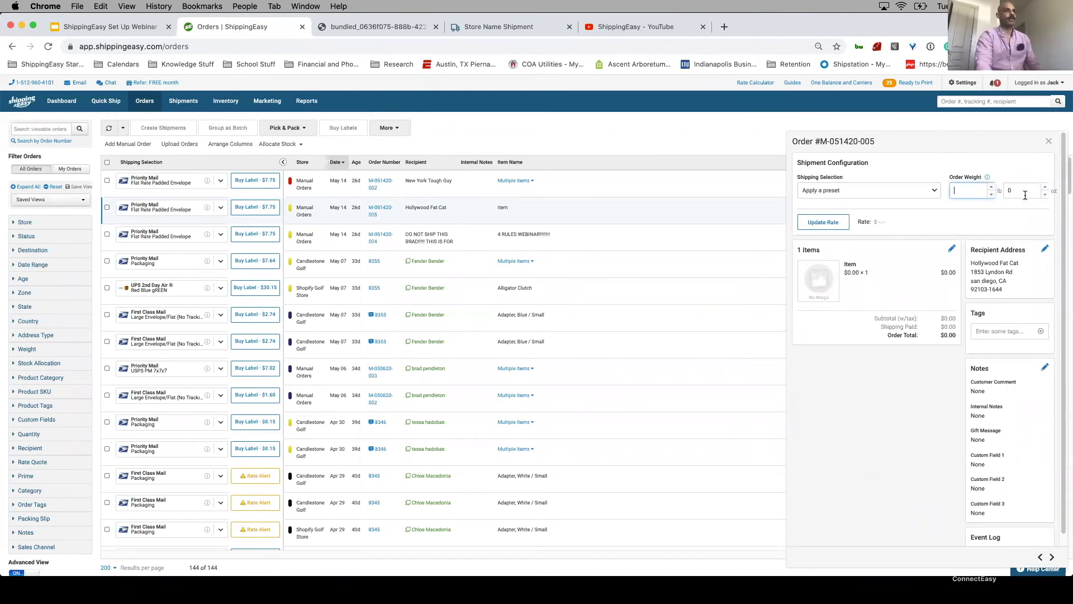
Set the item weight in the second order to 12 oz, update the order, and reopen its items to check the weight.
{"action": "left_click", "coordinate": [952, 248]}
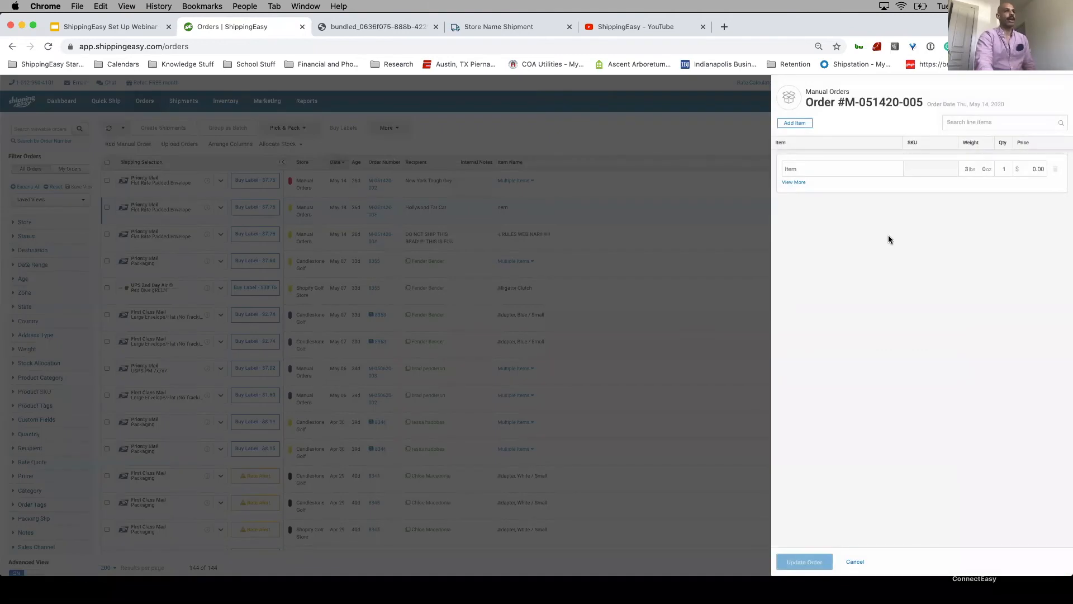
{"action": "left_click", "coordinate": [972, 170]}
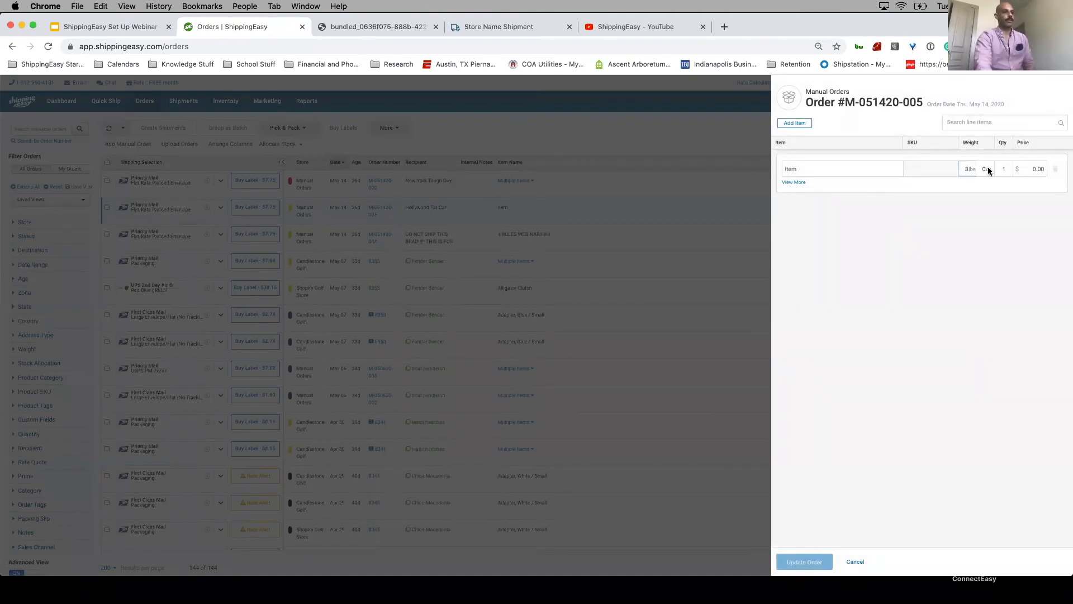
{"action": "key", "text": "BackSpace"}
{"action": "left_click", "coordinate": [981, 169]}
{"action": "type", "text": "12"}
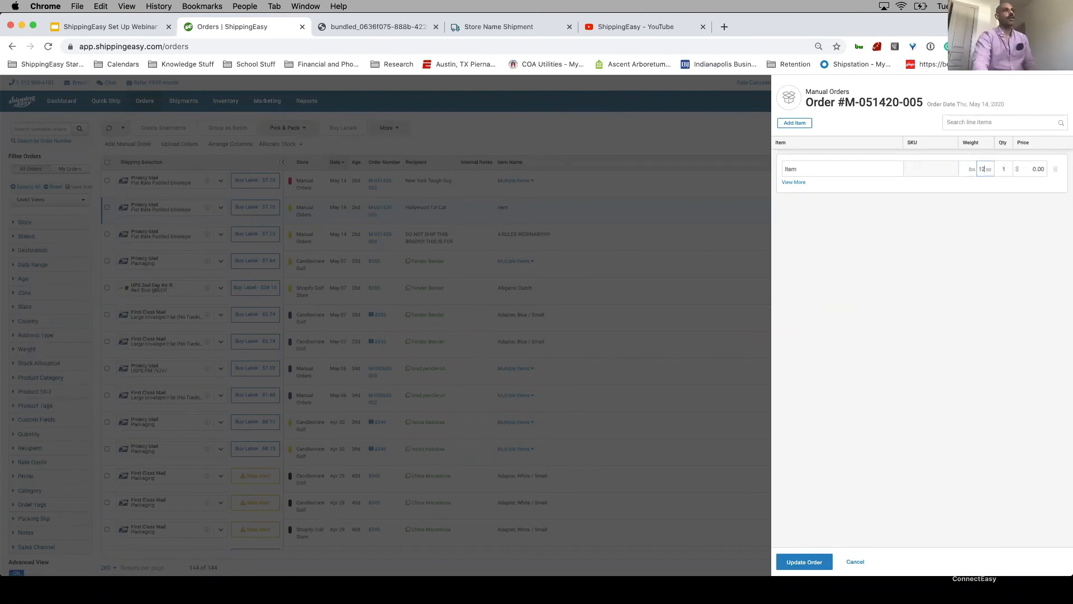
{"action": "left_click", "coordinate": [809, 566]}
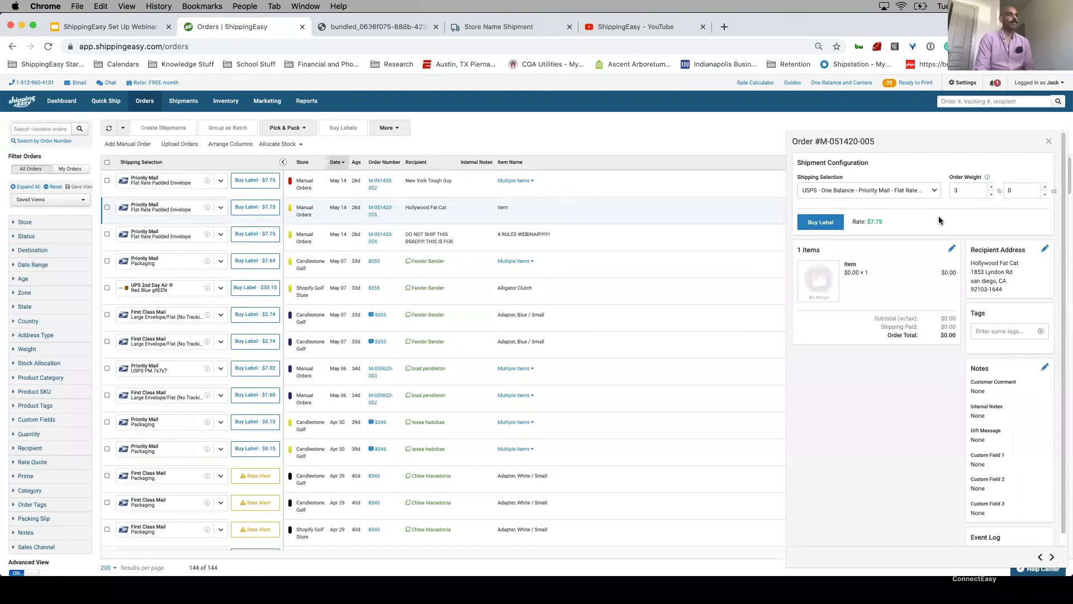
{"action": "left_click", "coordinate": [952, 249]}
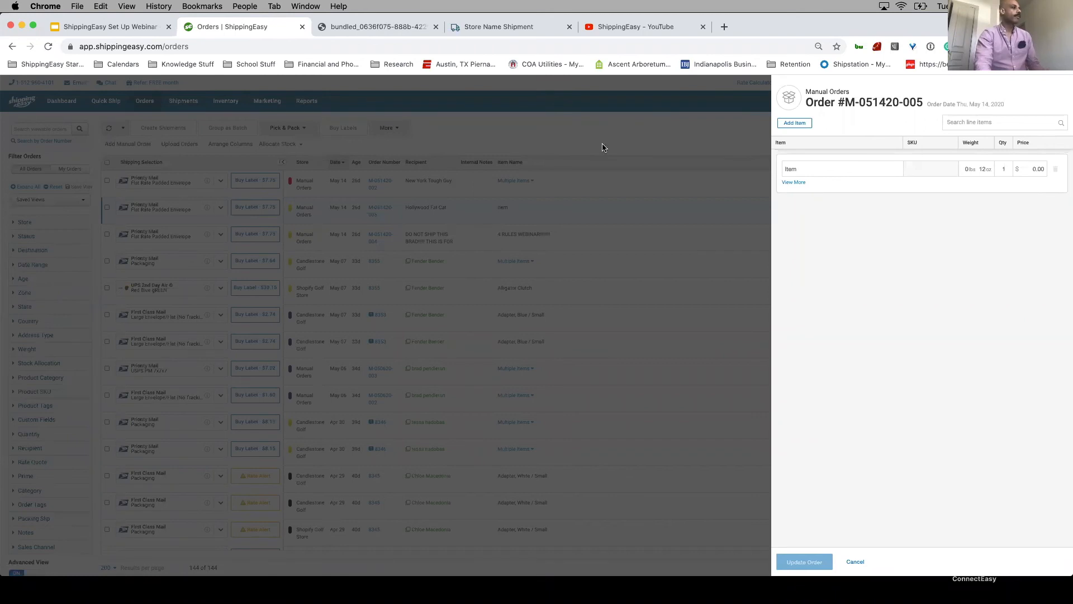
{"action": "left_click", "coordinate": [855, 562]}
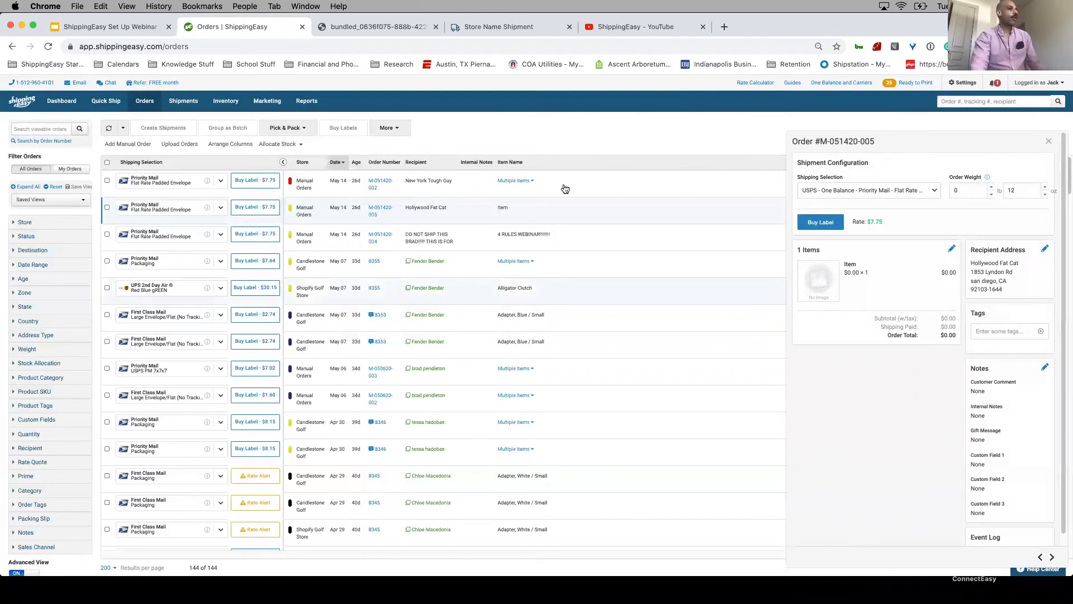
Create a shipment from the first order and open it on the Ready to Ship page.
{"action": "left_click", "coordinate": [107, 181]}
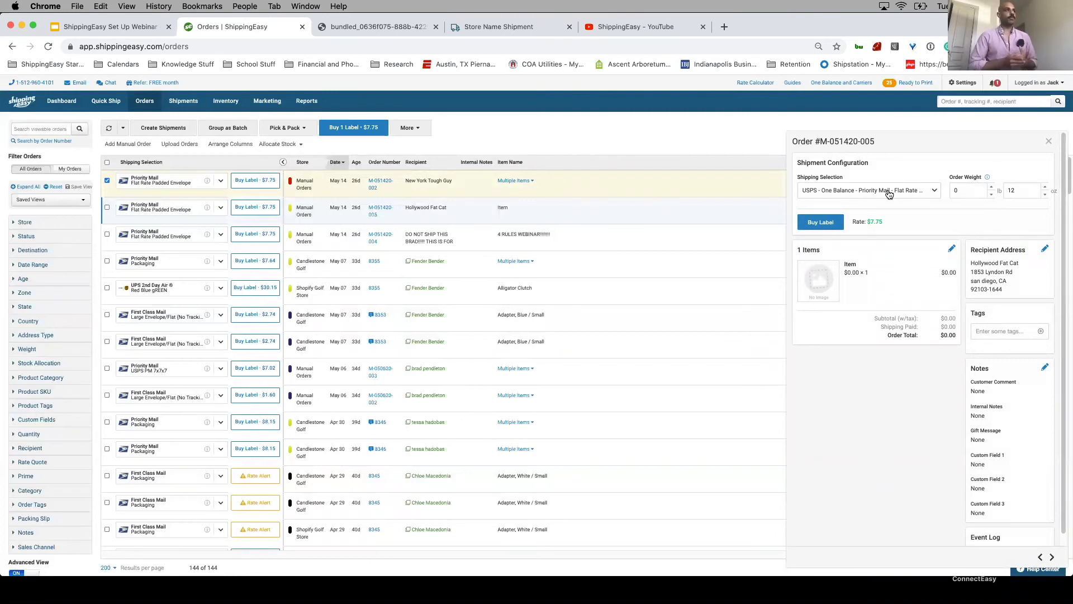
{"action": "mouse_move", "coordinate": [201, 102]}
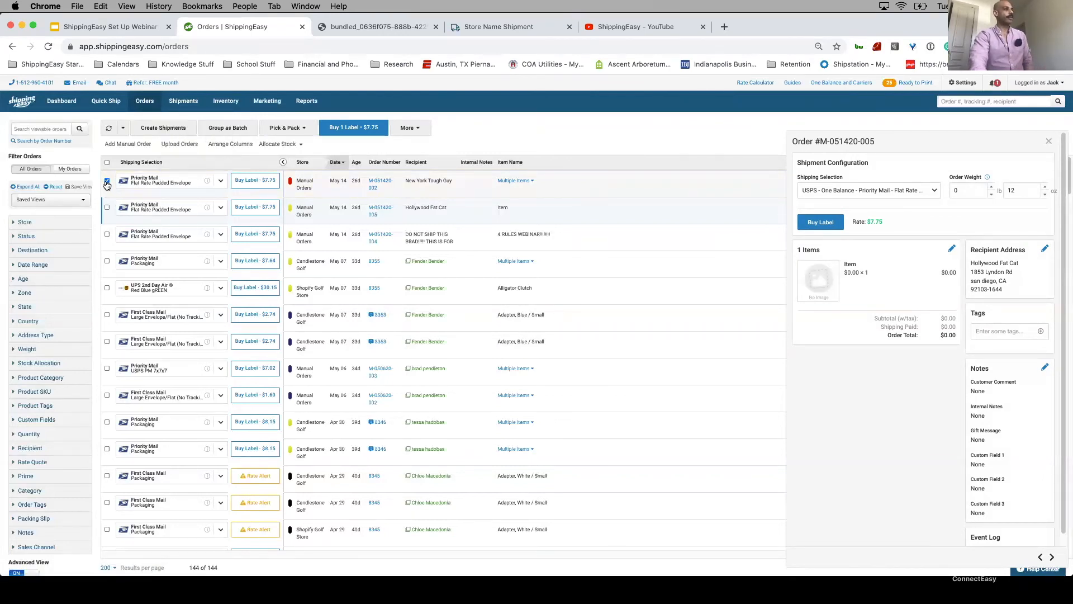
{"action": "left_click", "coordinate": [155, 133]}
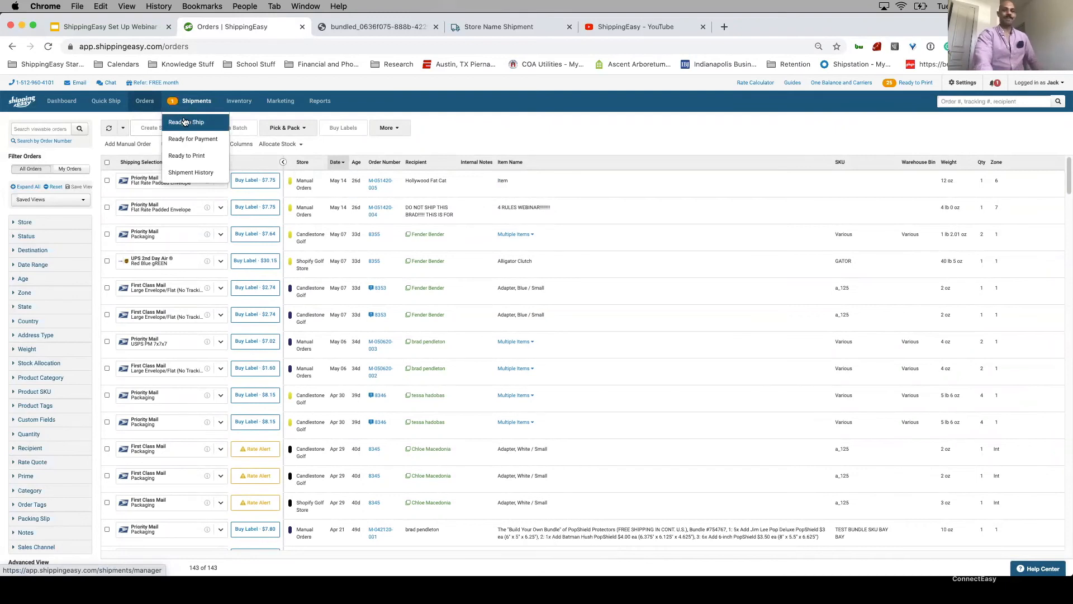
{"action": "left_click", "coordinate": [185, 121]}
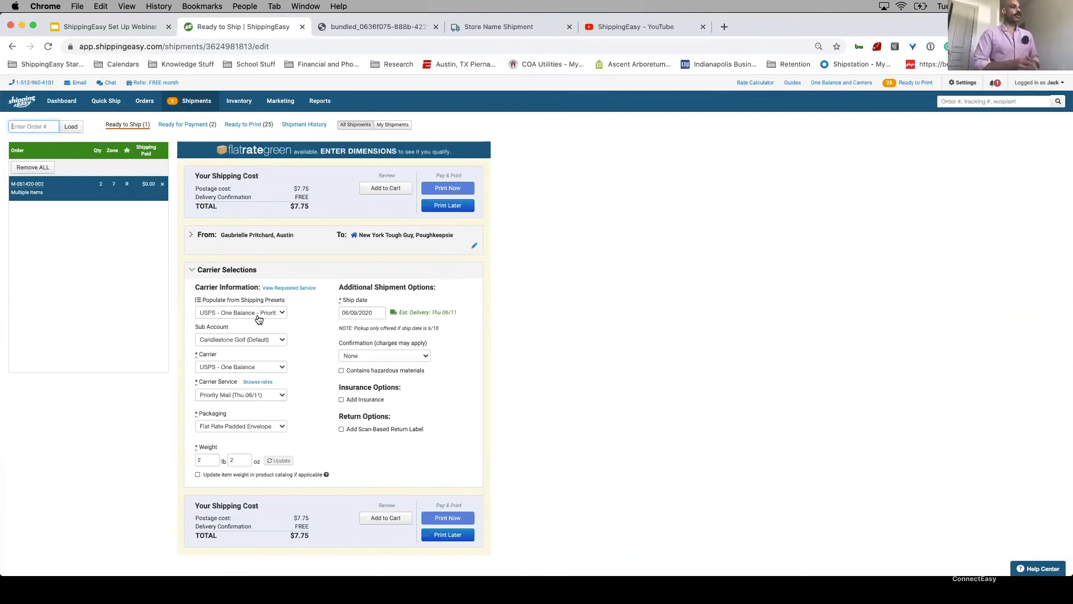
Set the shipment's ship date to 06/10/2020 and request a pick up.
{"action": "left_click", "coordinate": [366, 313]}
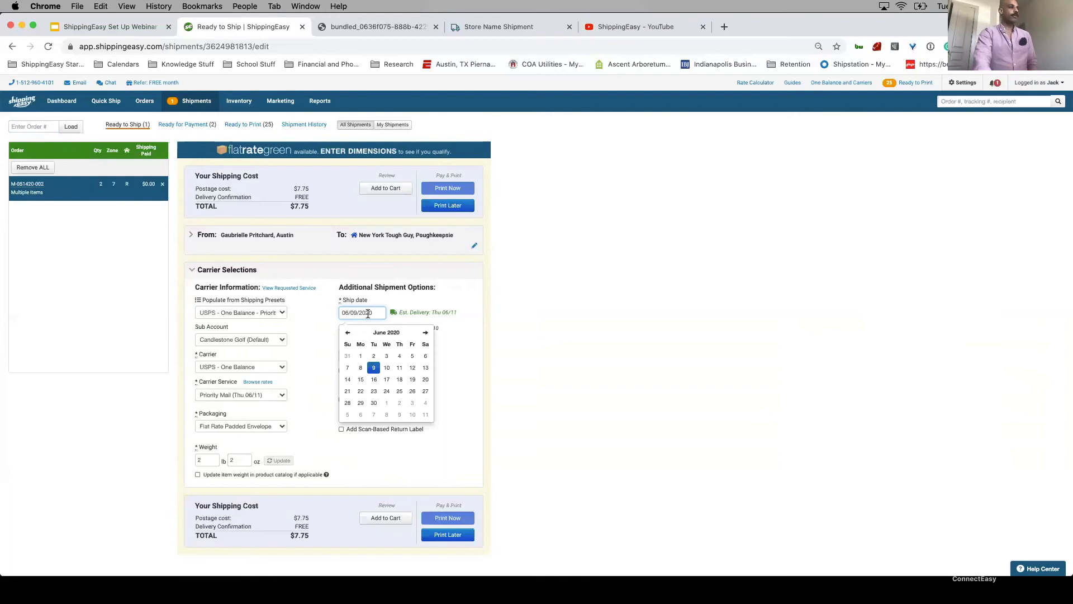
{"action": "left_click", "coordinate": [386, 368]}
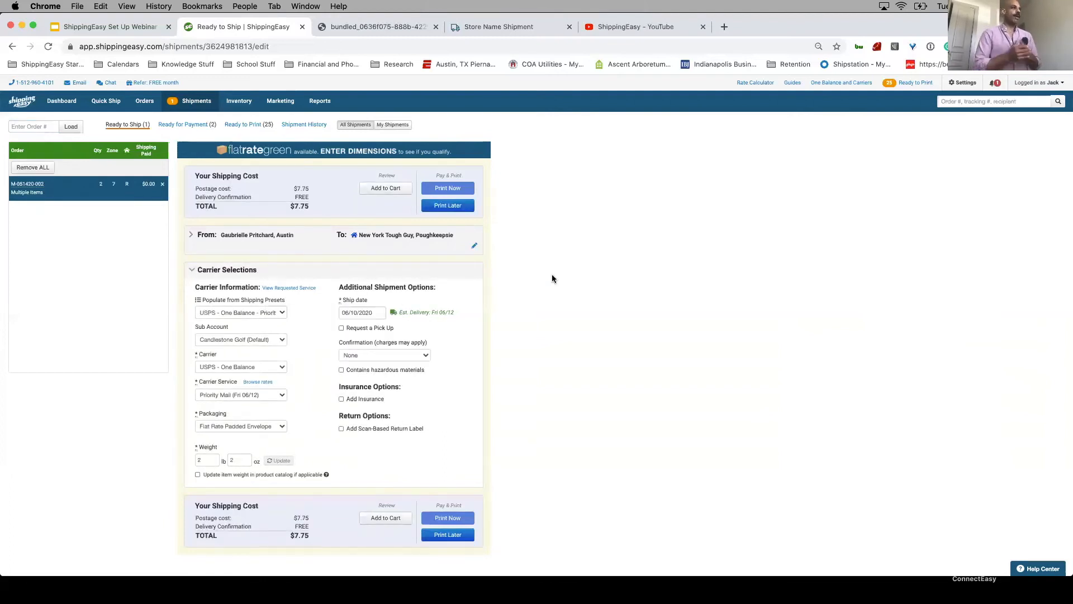
{"action": "left_click", "coordinate": [370, 333]}
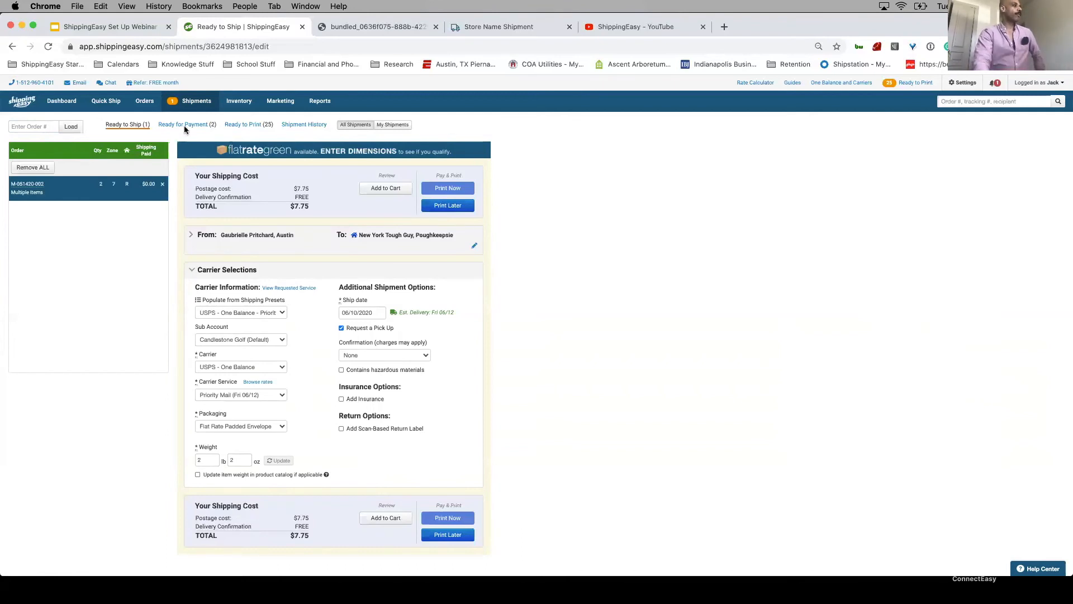
Turn off the pick up request and remove the order from the Ready to Ship list.
{"action": "mouse_move", "coordinate": [193, 104]}
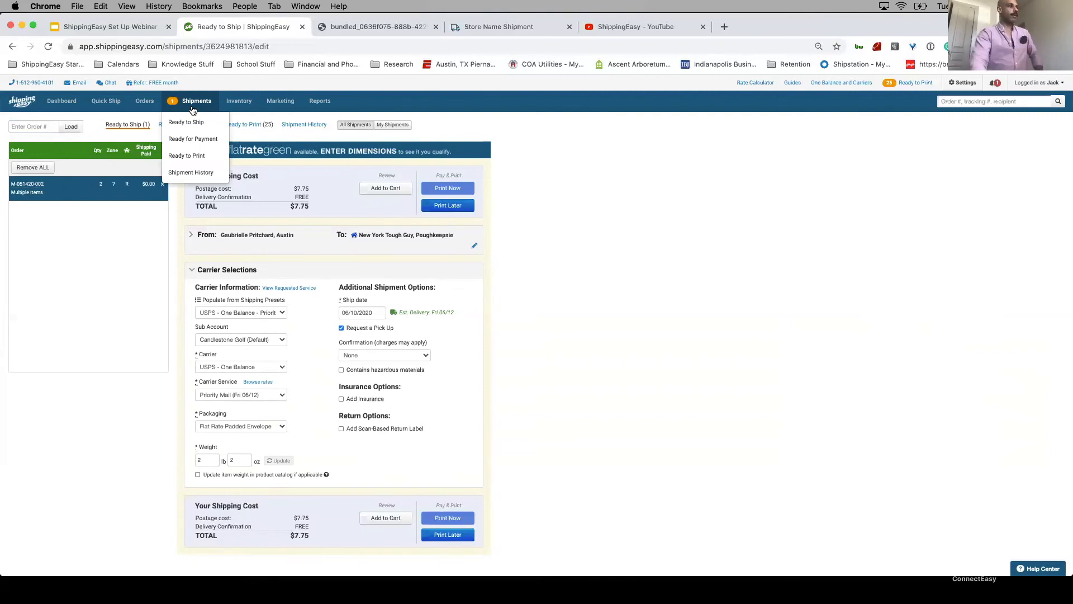
{"action": "left_click", "coordinate": [354, 331]}
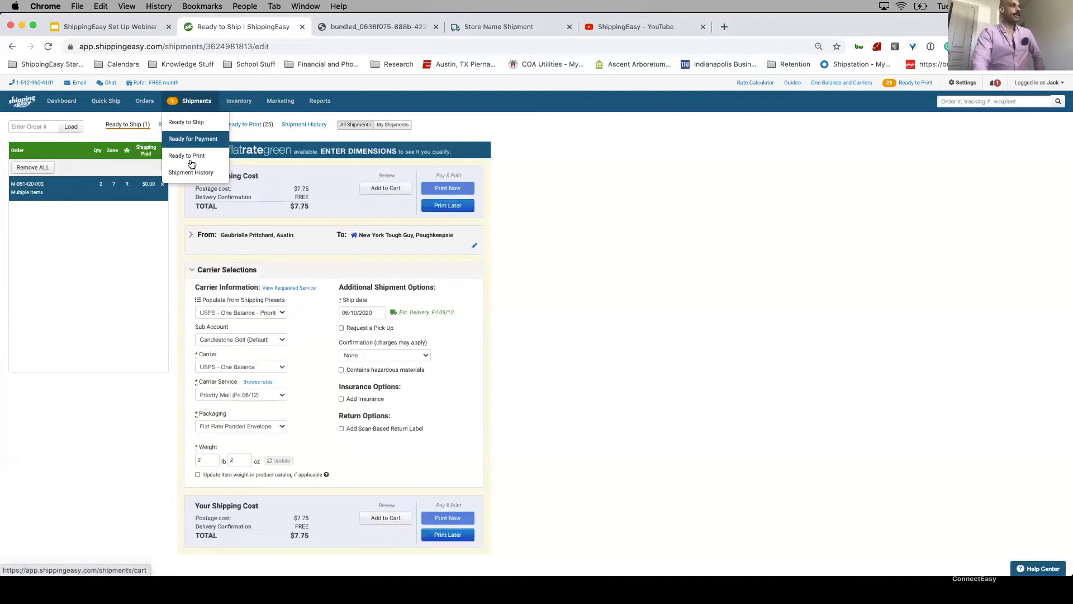
{"action": "left_click", "coordinate": [162, 184]}
Open the shipment history, review which columns can be shown and arranged, and close the column settings without changes.
{"action": "left_click", "coordinate": [191, 173]}
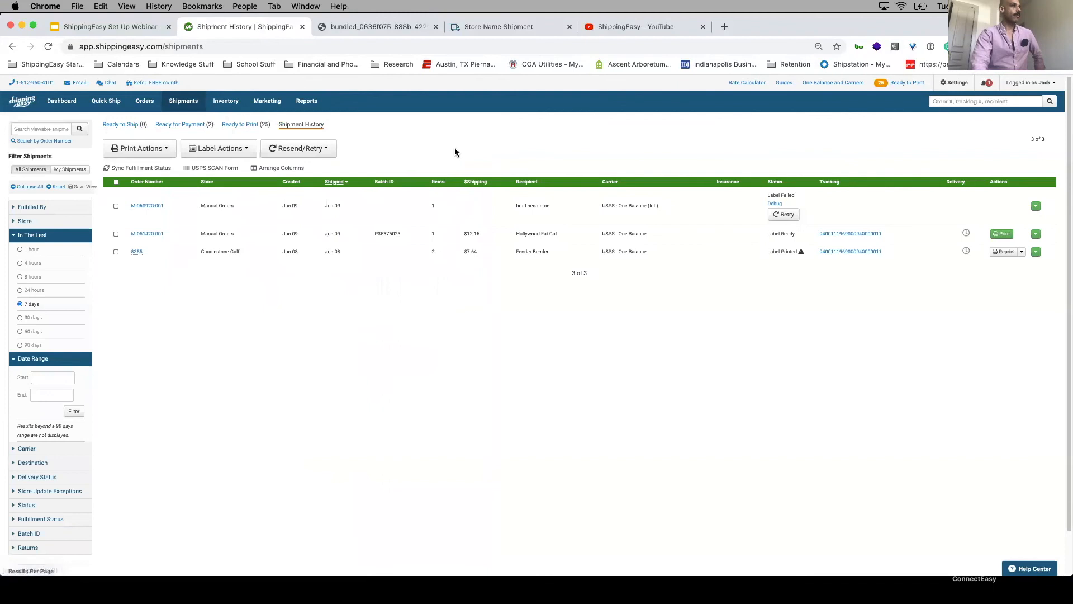
{"action": "left_click", "coordinate": [277, 168]}
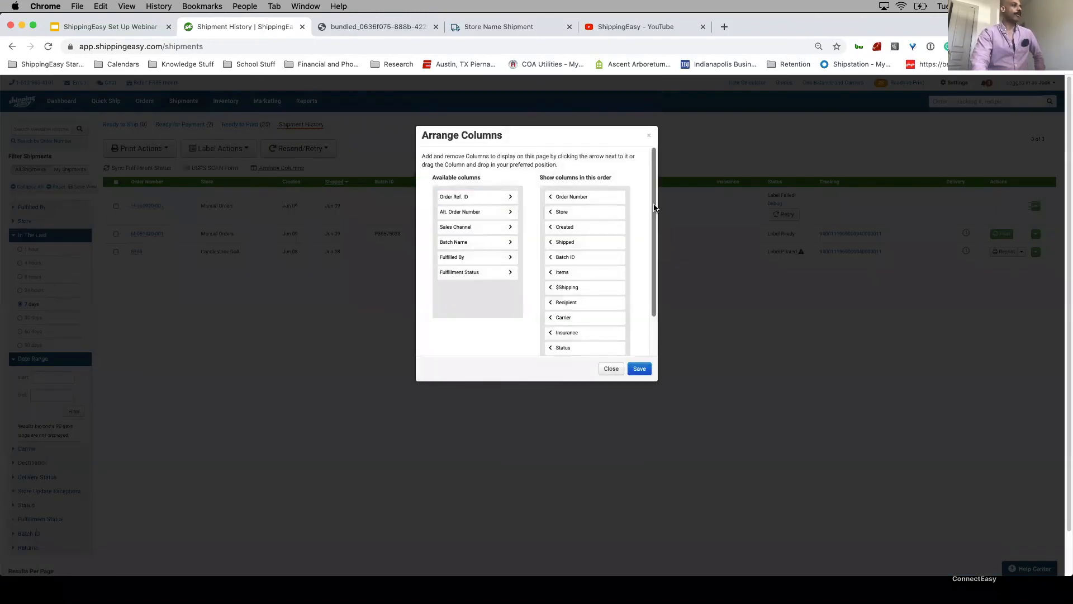
{"action": "scroll", "coordinate": [651, 208], "scroll_direction": "down", "scroll_amount": 2}
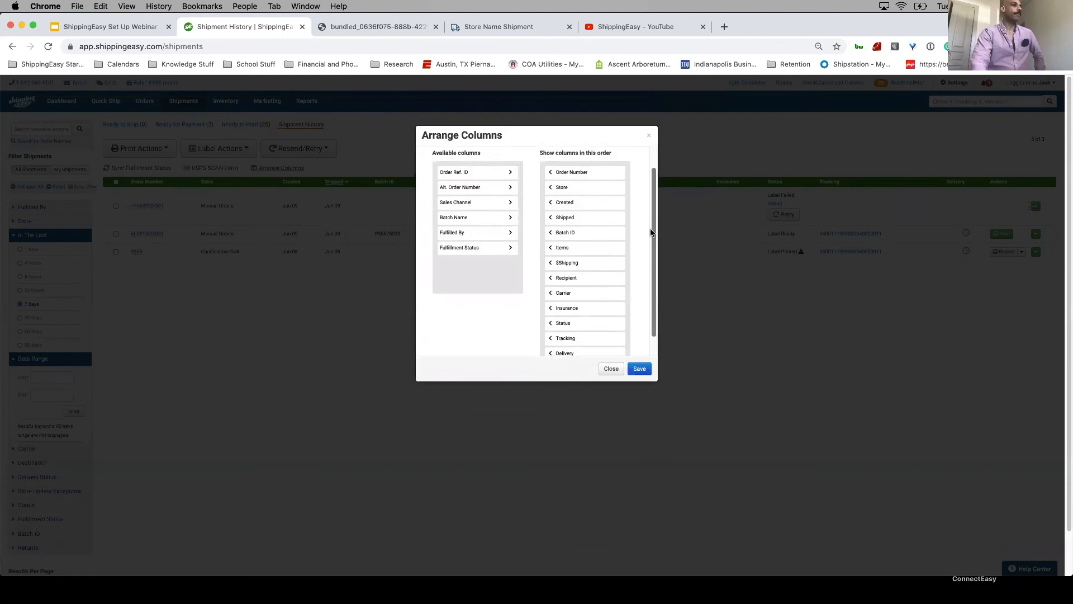
{"action": "left_click", "coordinate": [648, 120]}
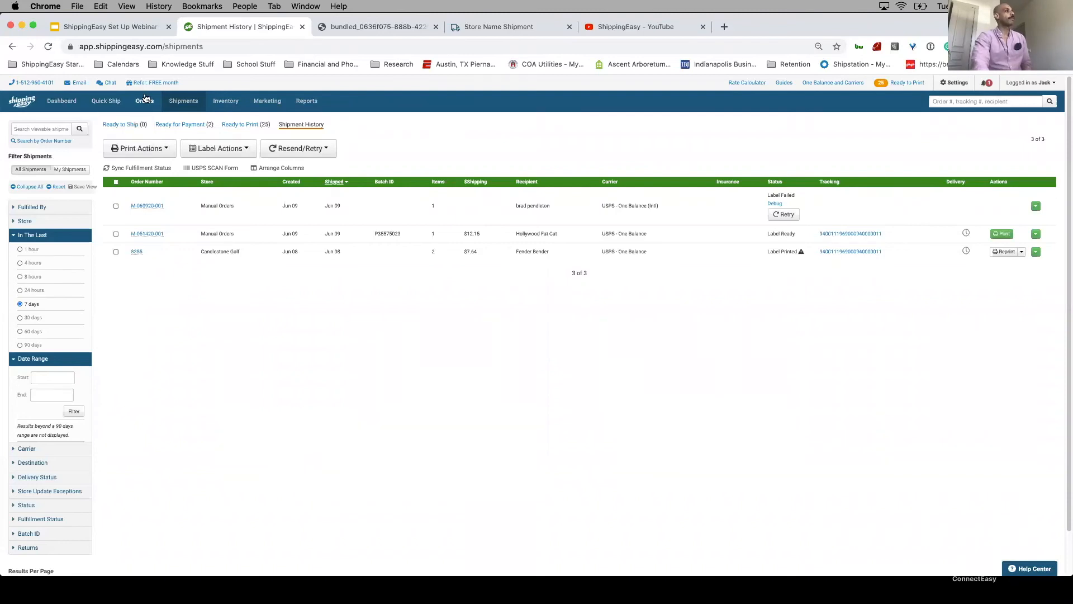
Return to the orders page and group the first three orders as a batch.
{"action": "left_click", "coordinate": [145, 101]}
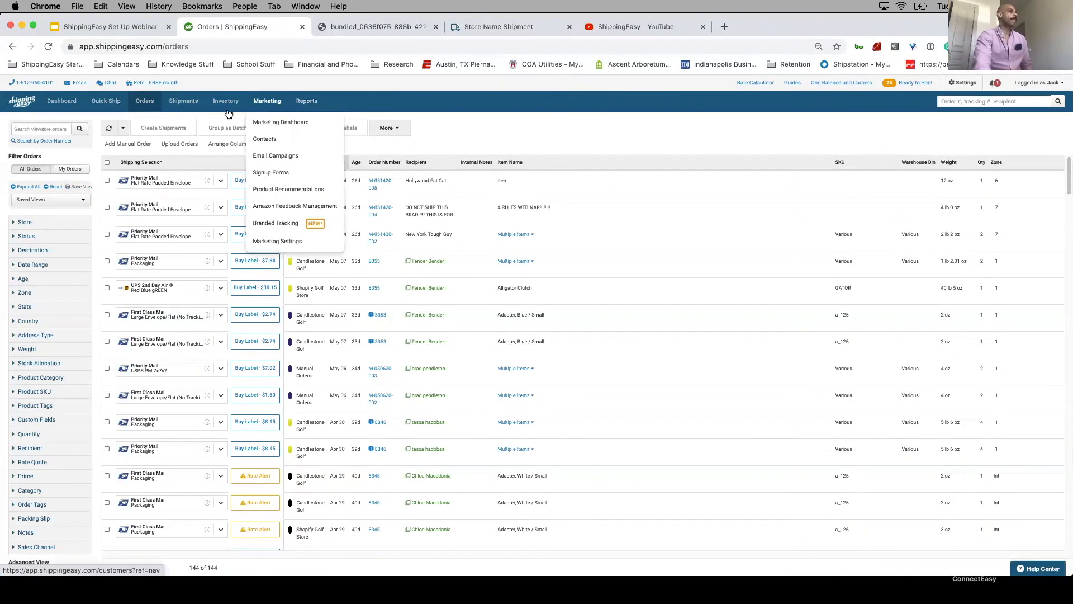
{"action": "left_click", "coordinate": [106, 181]}
{"action": "left_click", "coordinate": [106, 208]}
{"action": "left_click", "coordinate": [107, 235]}
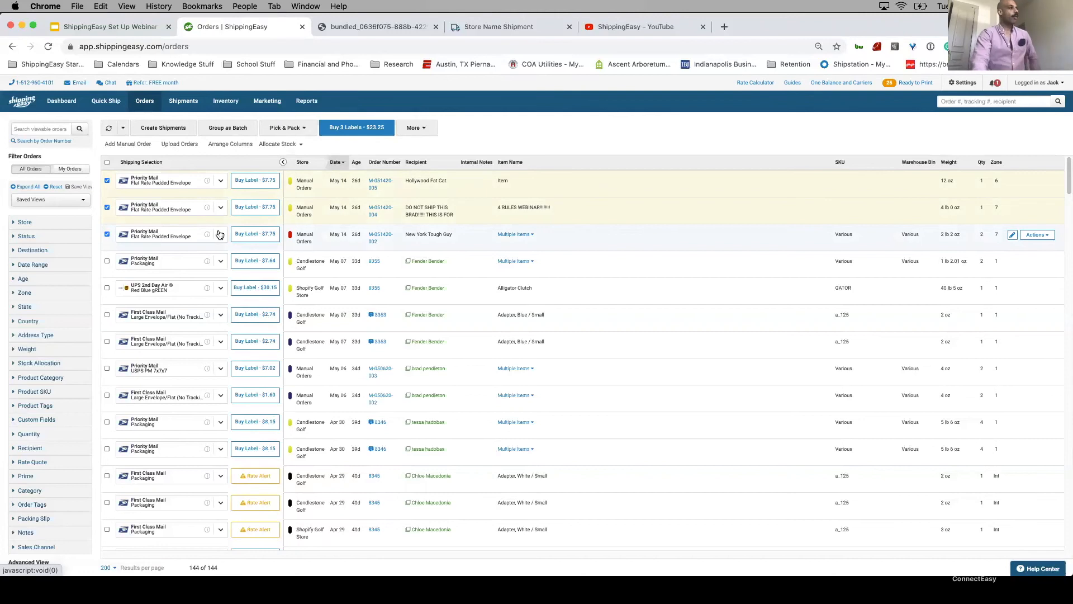
{"action": "left_click", "coordinate": [219, 129]}
{"action": "mouse_move", "coordinate": [192, 102]}
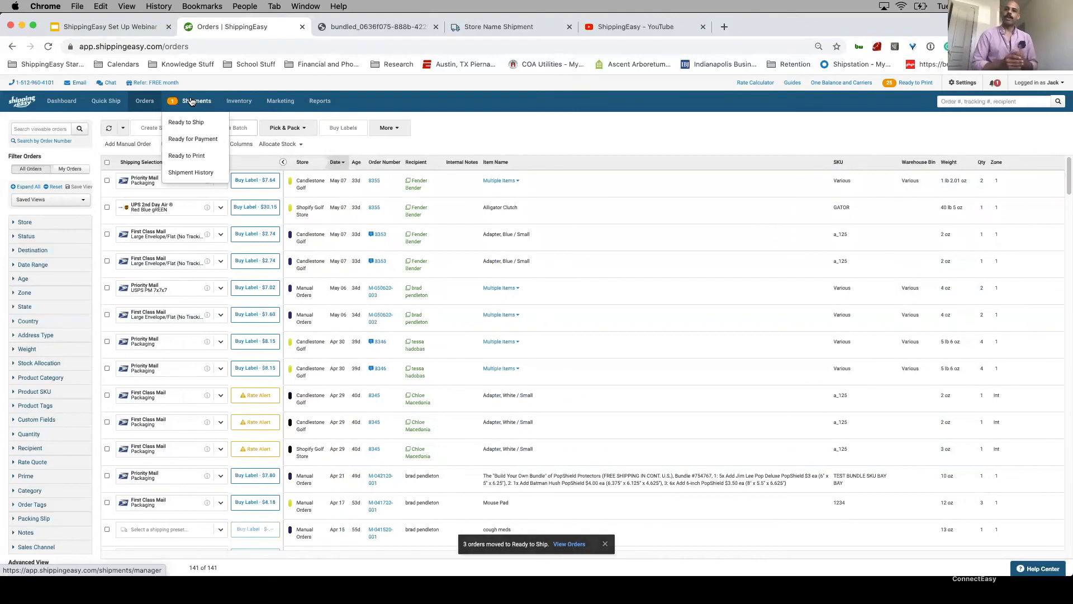
Open the Ready to Ship shipments and set the domestic batch's ship date to 06/11/2020.
{"action": "left_click", "coordinate": [190, 101]}
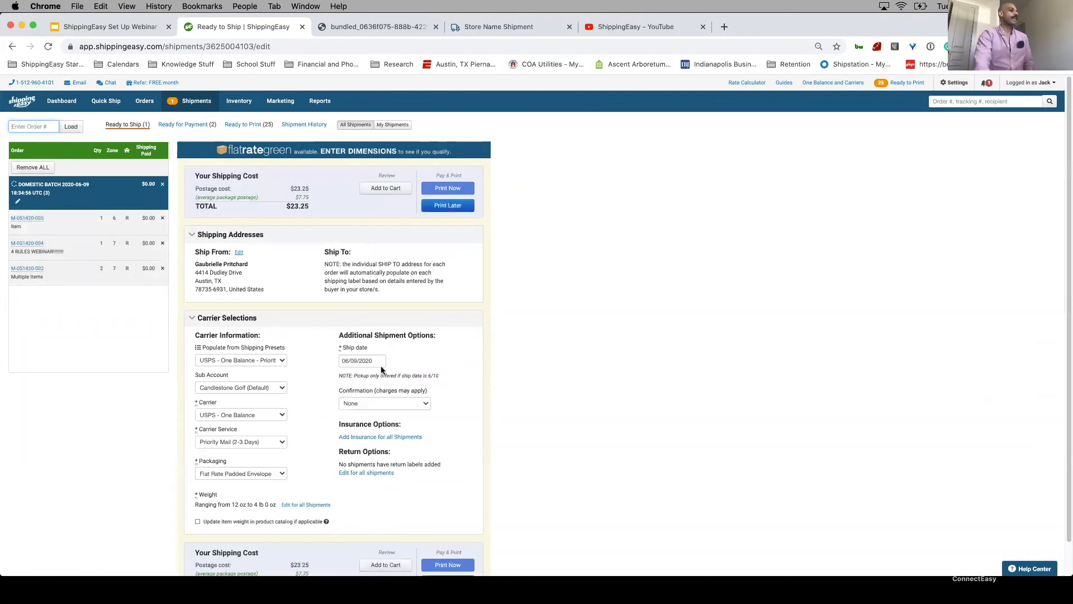
{"action": "left_click", "coordinate": [378, 363]}
{"action": "left_click", "coordinate": [401, 416]}
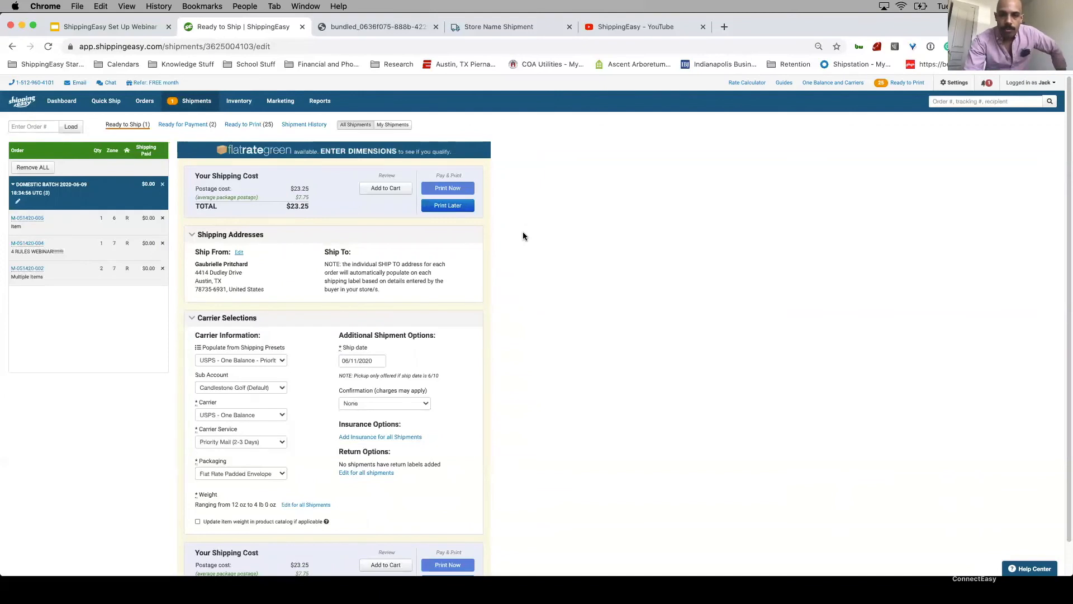
Return to the orders page and filter the orders by the First Class Domestic category.
{"action": "left_click", "coordinate": [158, 100]}
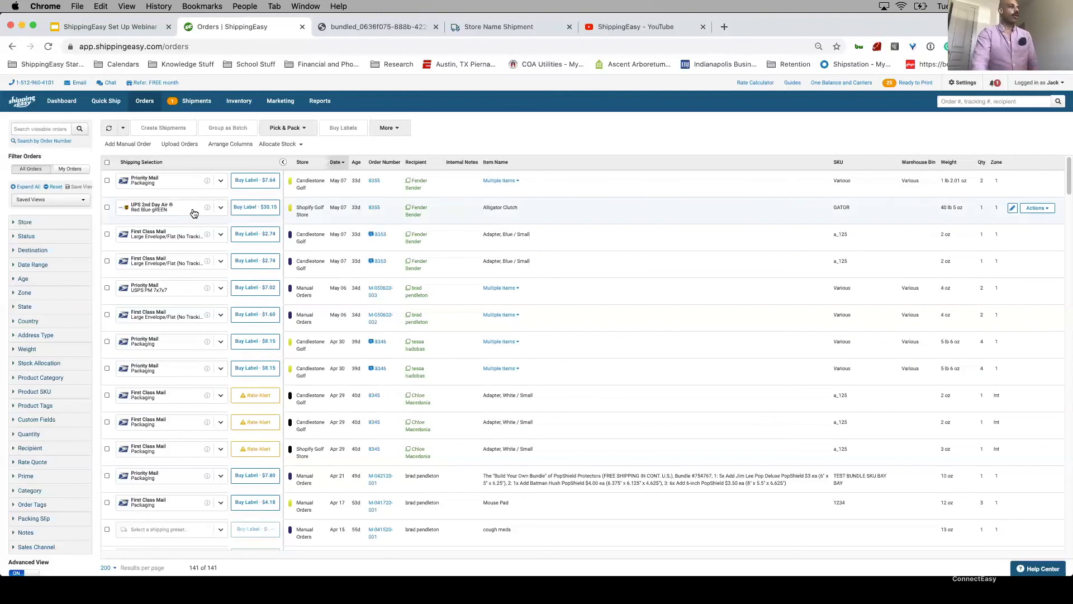
{"action": "left_click", "coordinate": [35, 490]}
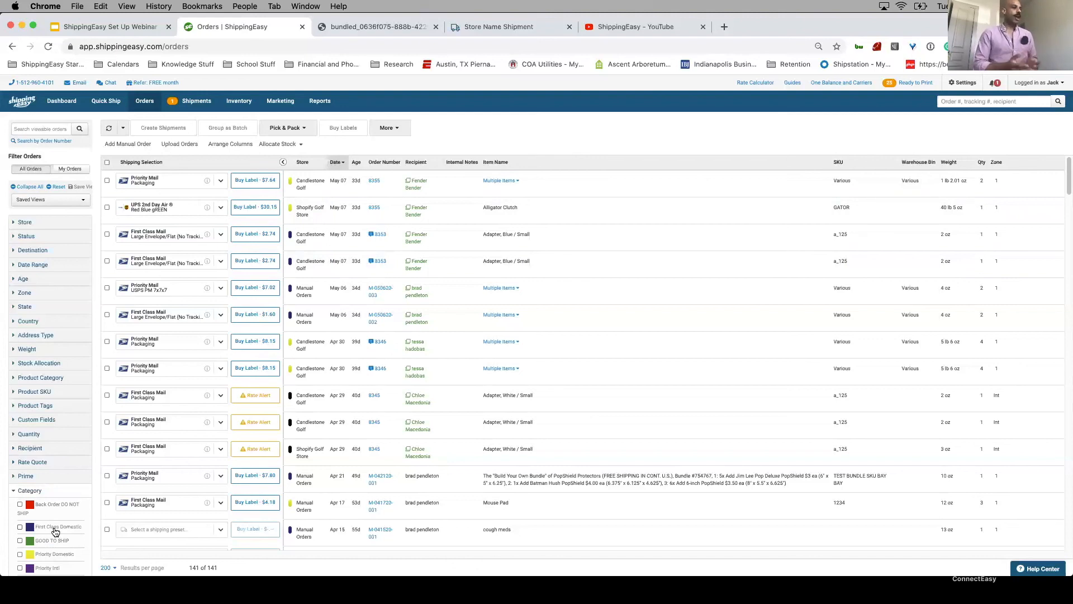
{"action": "left_click", "coordinate": [54, 528]}
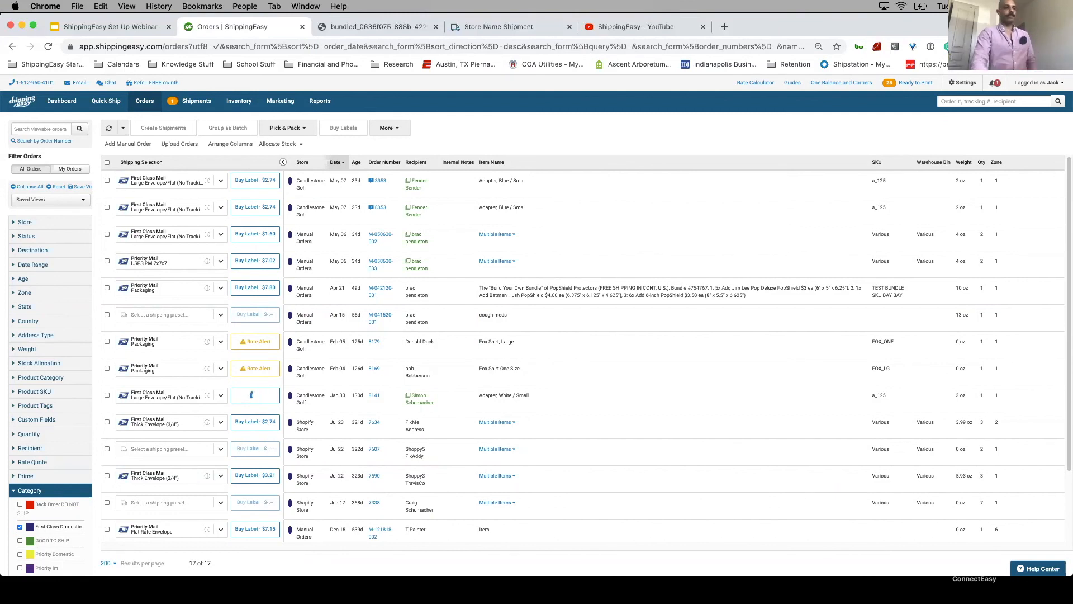
View the PDF of the sample label with its packing slip, and review the packing slip templates and defaults in the ShippingEasy settings.
{"action": "left_click", "coordinate": [323, 32]}
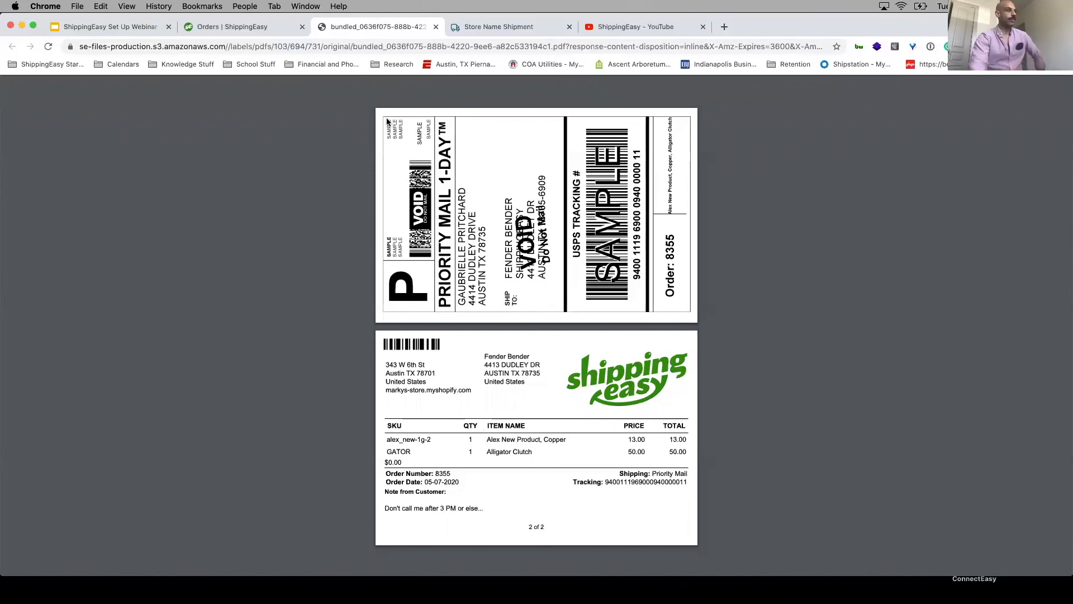
{"action": "left_click", "coordinate": [269, 26]}
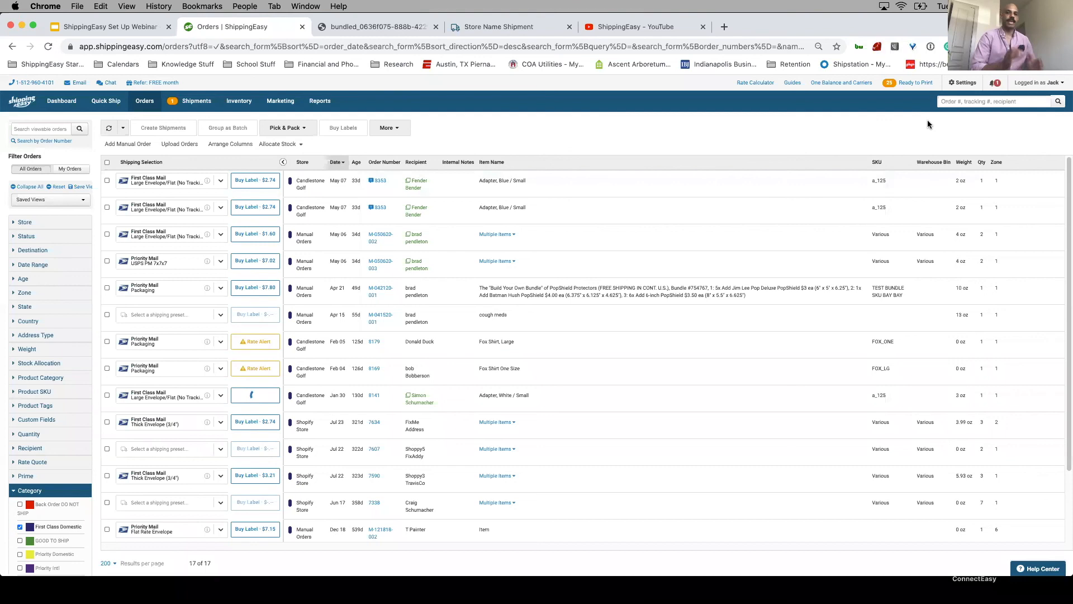
{"action": "left_click", "coordinate": [965, 83]}
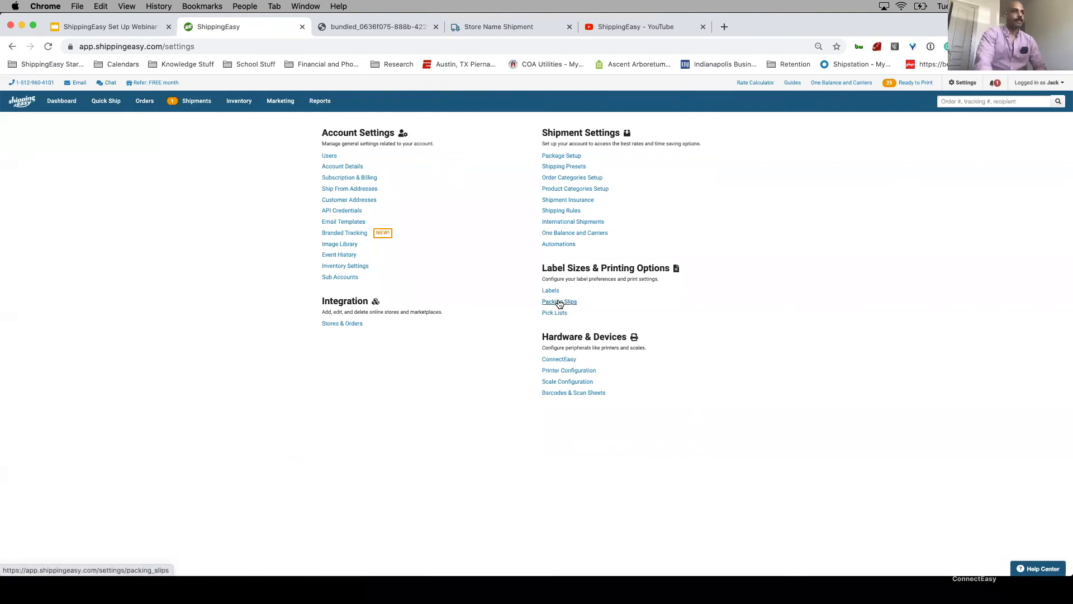
{"action": "left_click", "coordinate": [560, 302]}
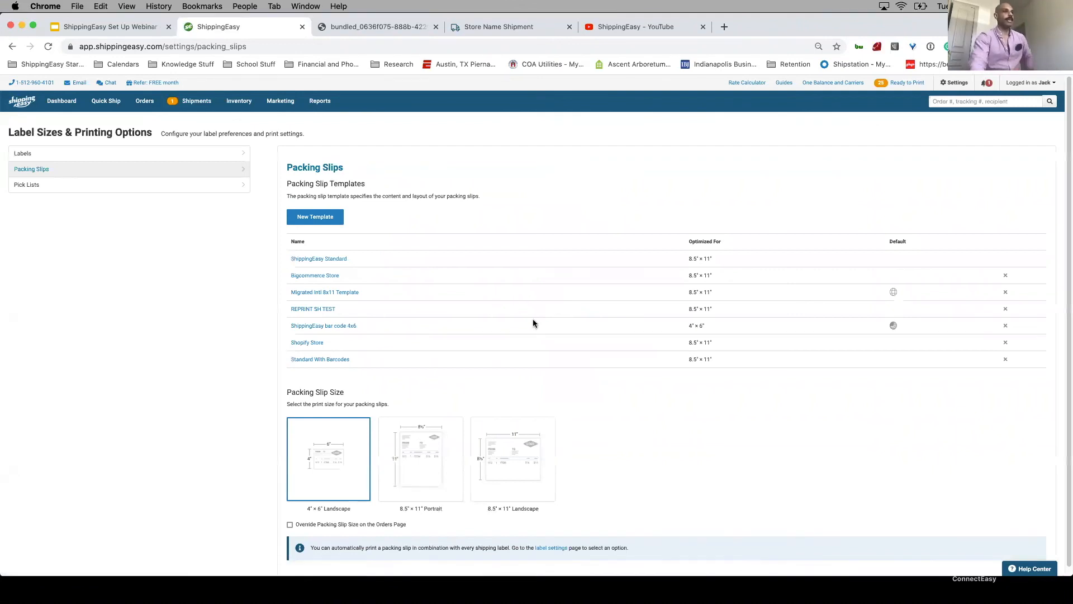
{"action": "mouse_move", "coordinate": [894, 293]}
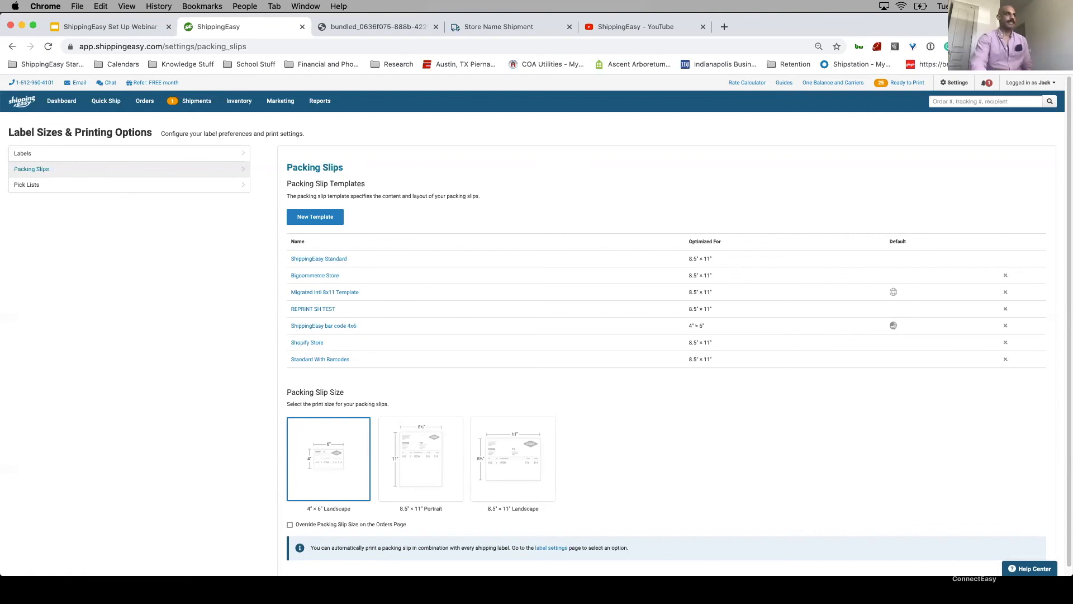
View the ShippingEasy YouTube channel's training videos, and switch to the Google Slides presentation to show the slide with the weekly webinar schedule.
{"action": "left_click", "coordinate": [671, 28]}
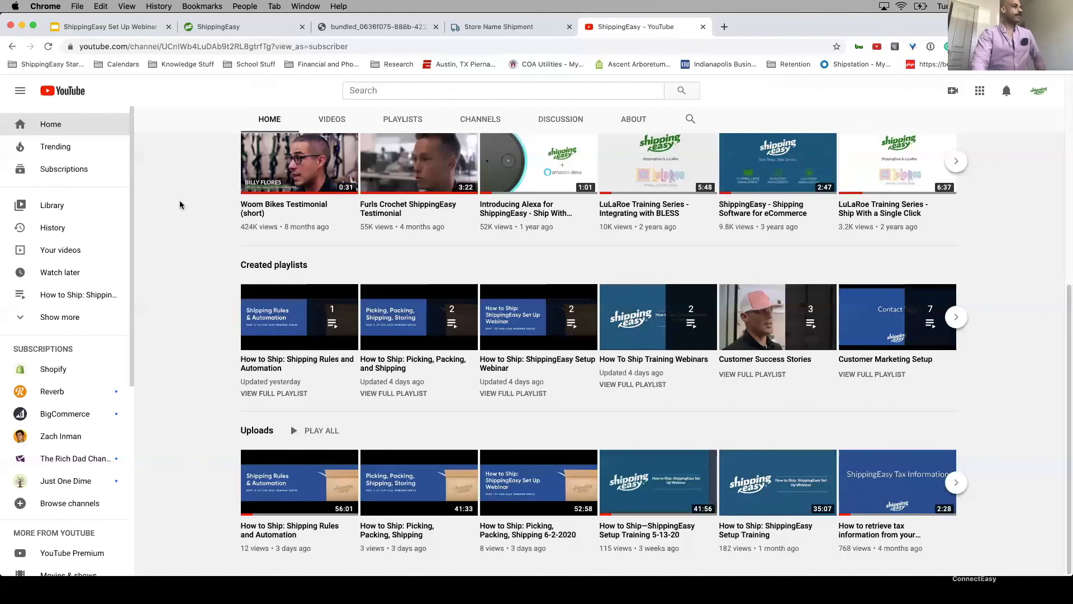
{"action": "left_click", "coordinate": [128, 29]}
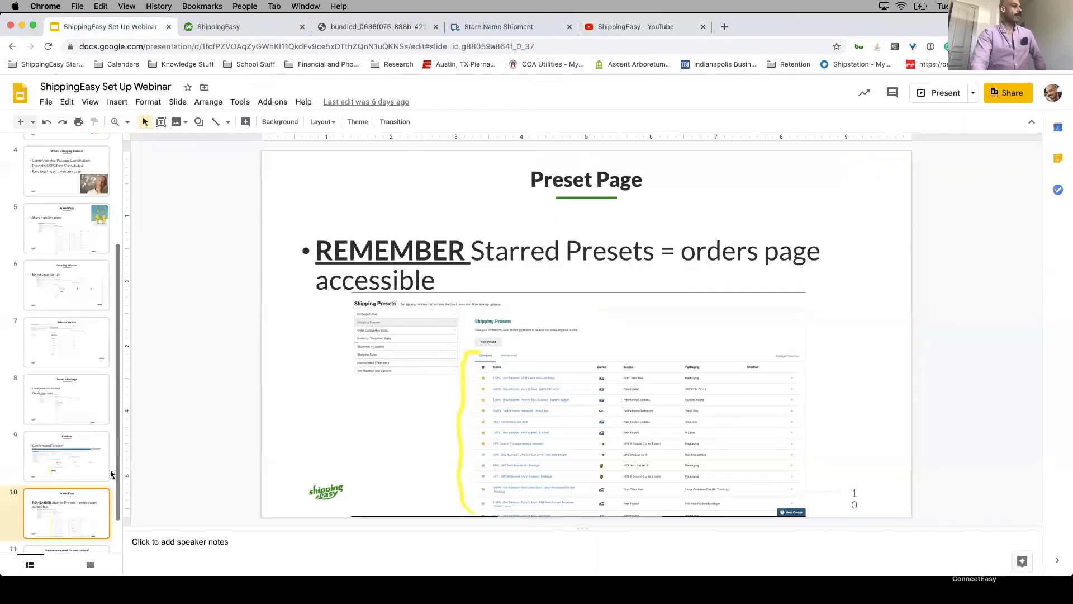
{"action": "left_click", "coordinate": [85, 543]}
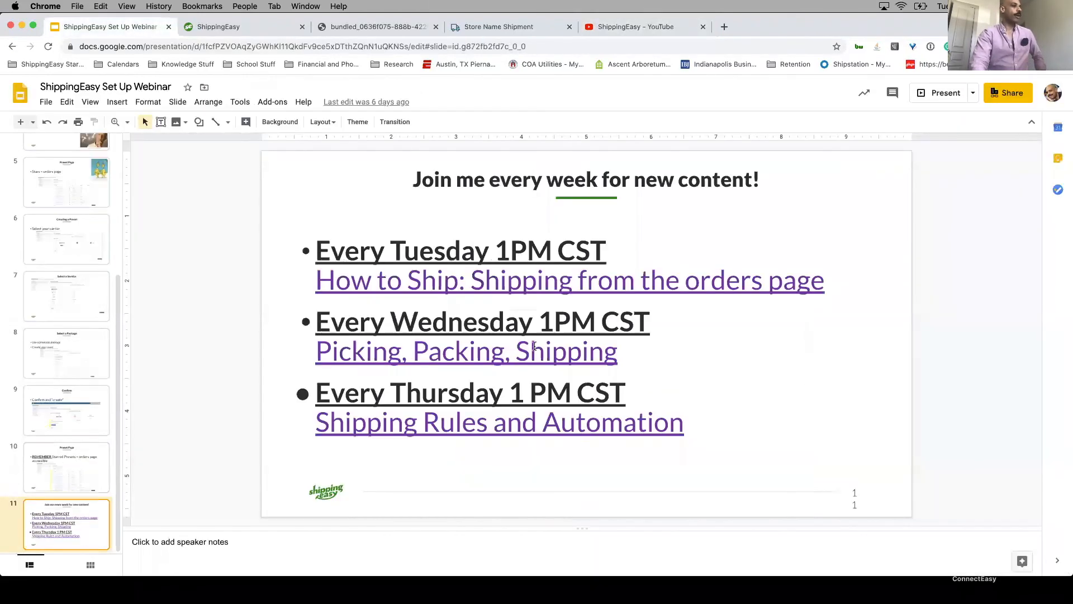